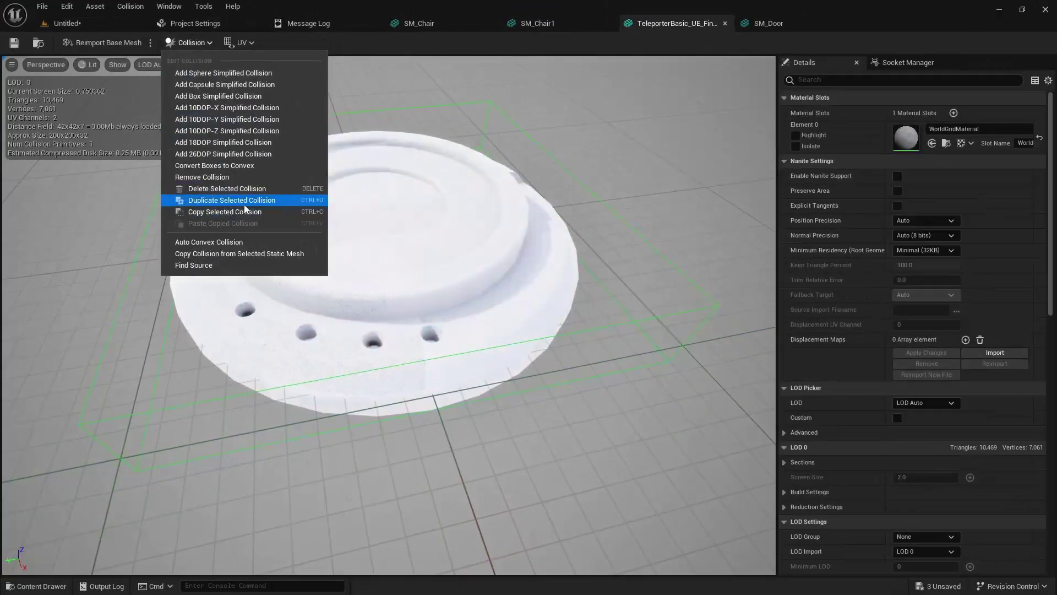
Step: Display the complex collision on the teleporter base mesh and inspect its wireframe
left_click(117, 65)
left_click(119, 234)
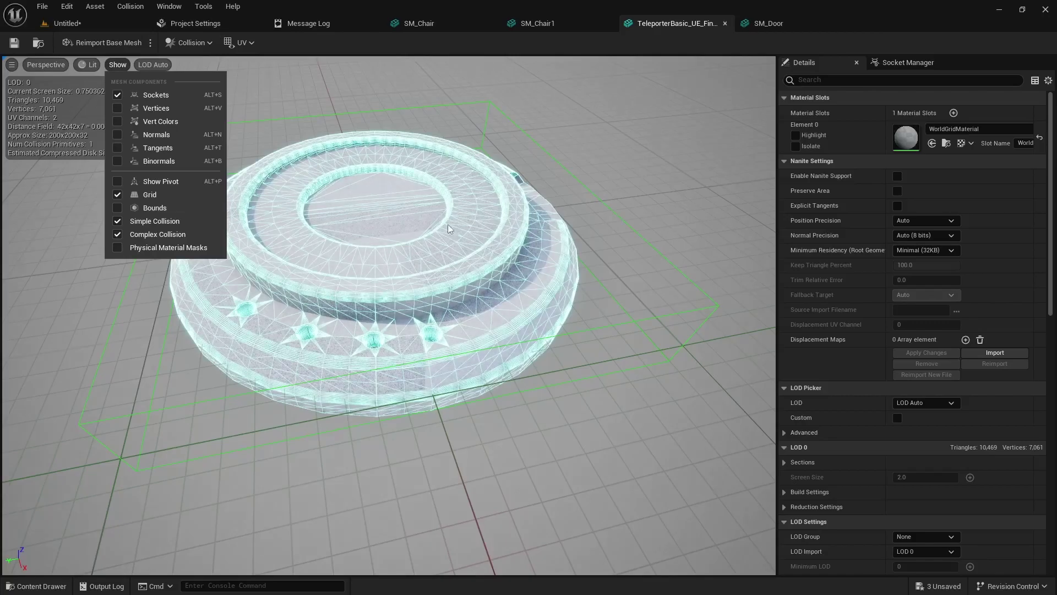
left_click(529, 286)
scroll(530, 286, "down", 6)
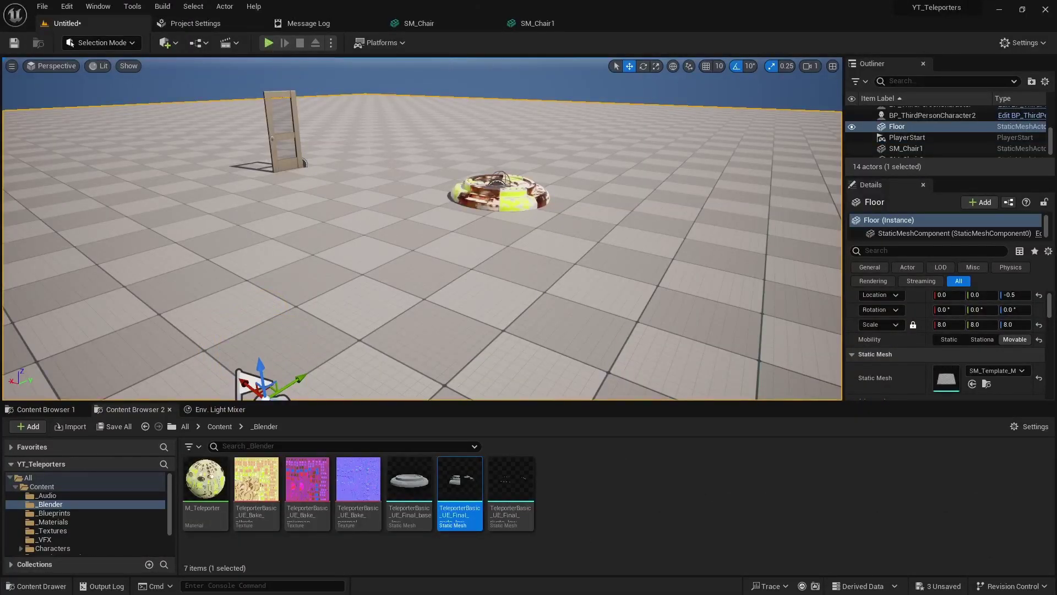
Step: Play the level, run the character against the teleporter from several sides to test its collision, and stop the session
right_click_drag(406, 190, 449, 163)
key("d")
key("a")
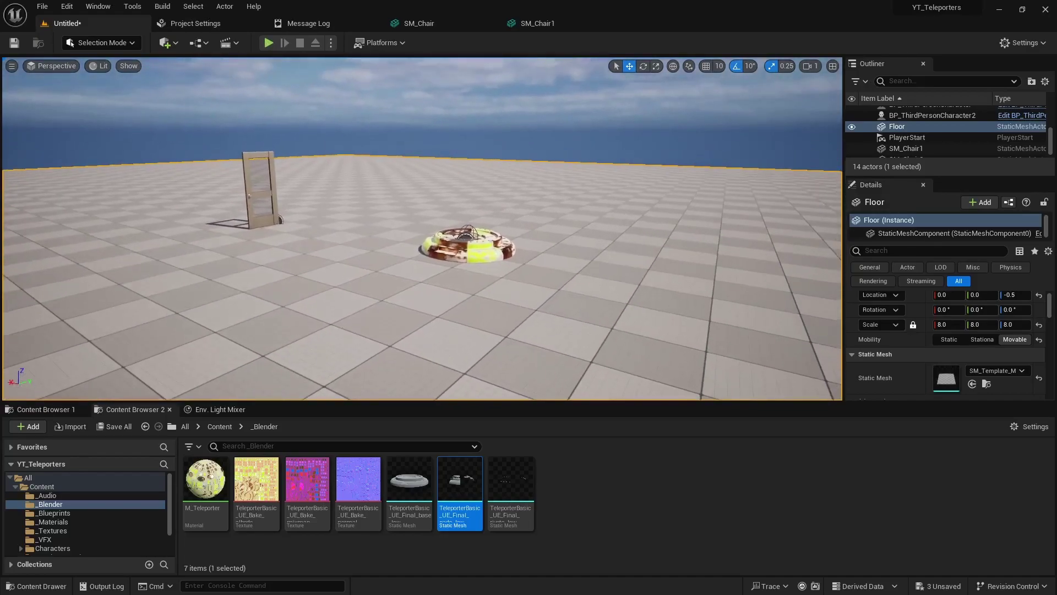
mouse_move(380, 165)
right_mouse_down()
mouse_move(379, 190)
mouse_move(380, 174)
right_mouse_up()
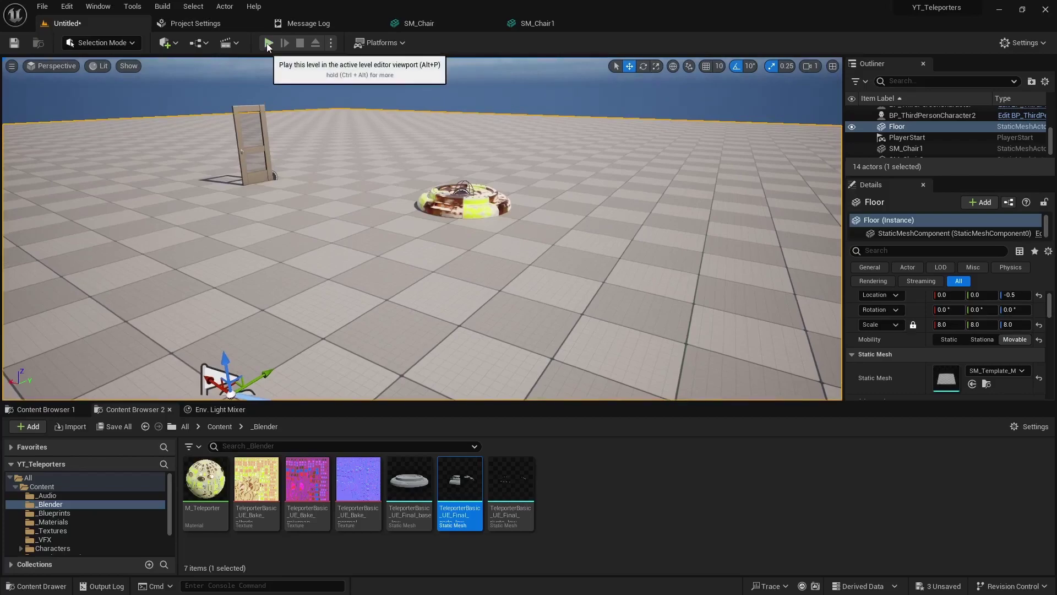
left_click(269, 42)
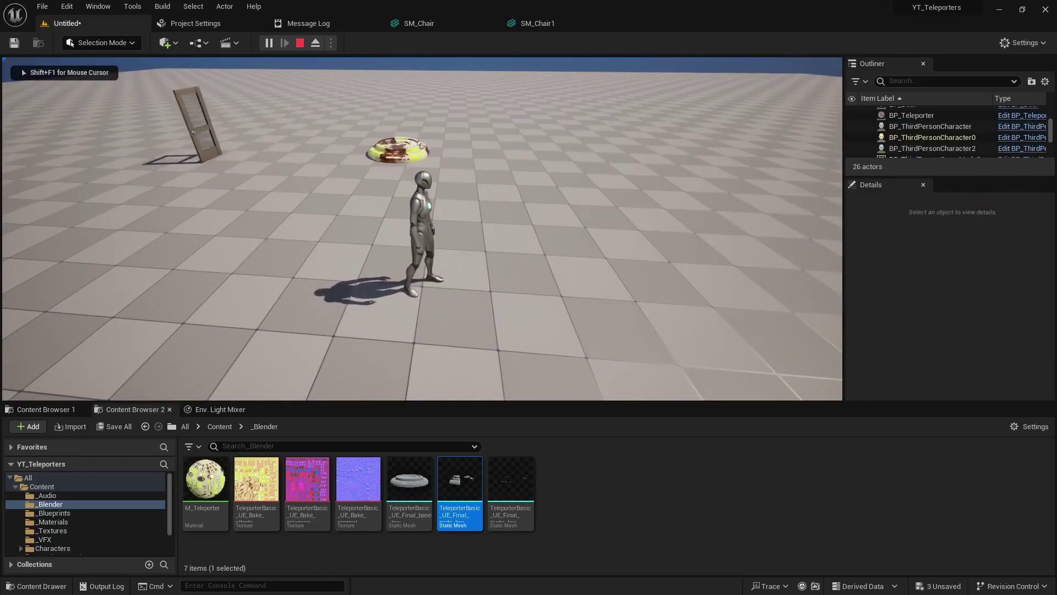
key("w")
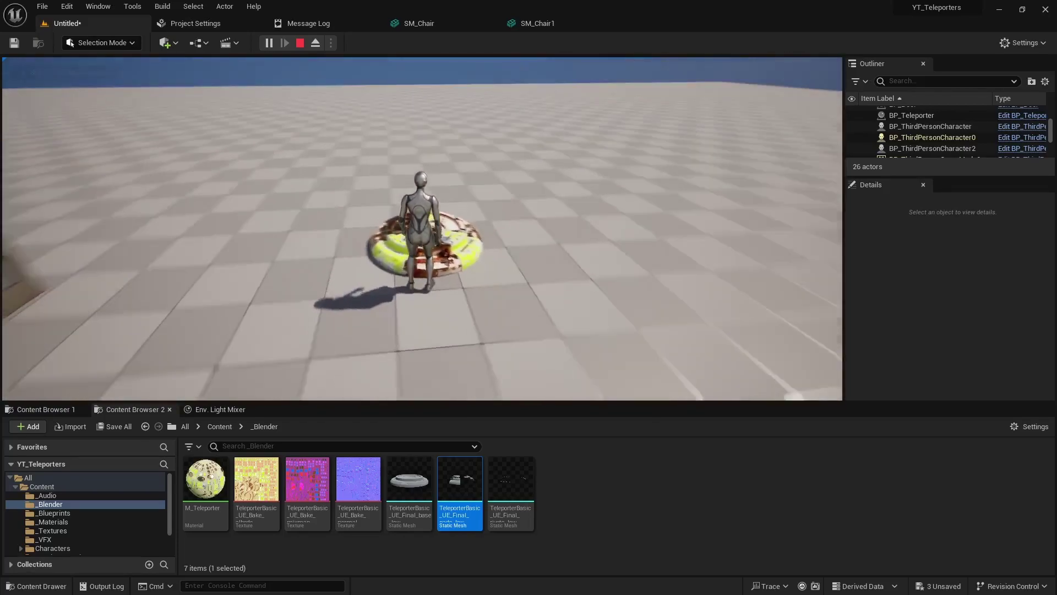
key("a")
key("w")
key("w")
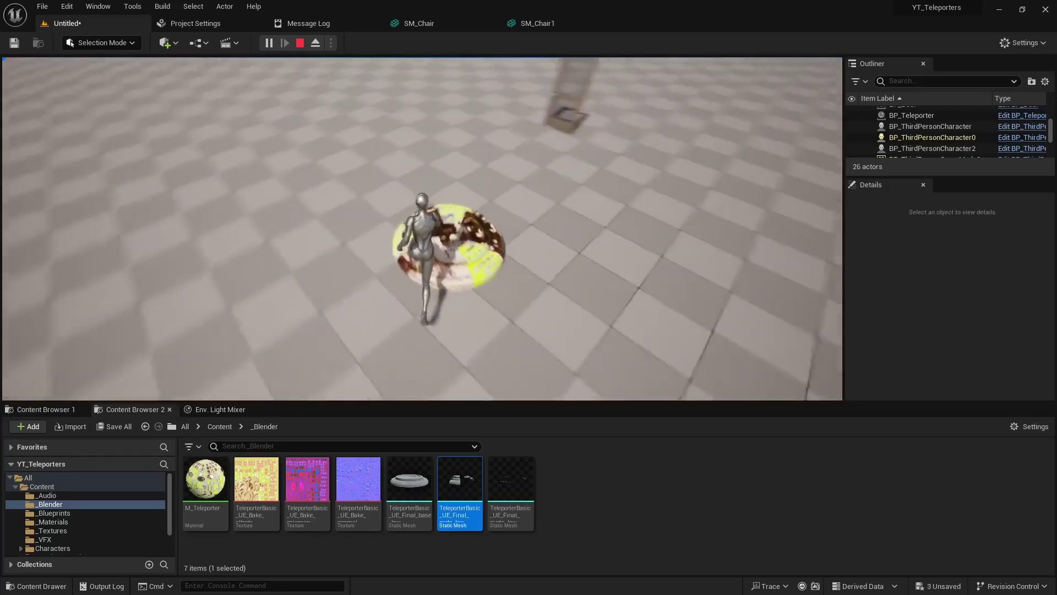
key("d")
key("d")
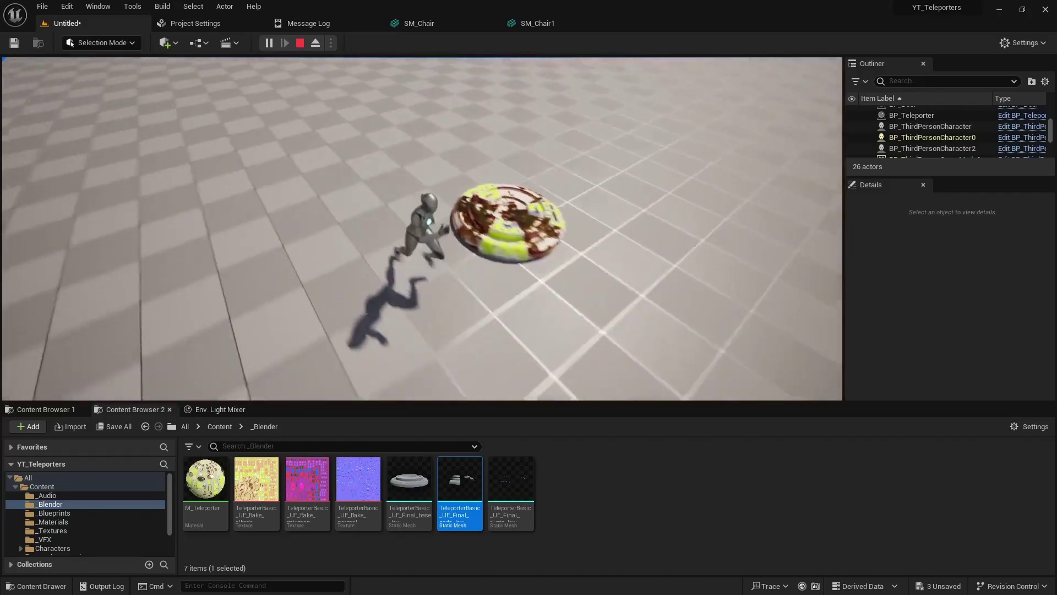
key("w")
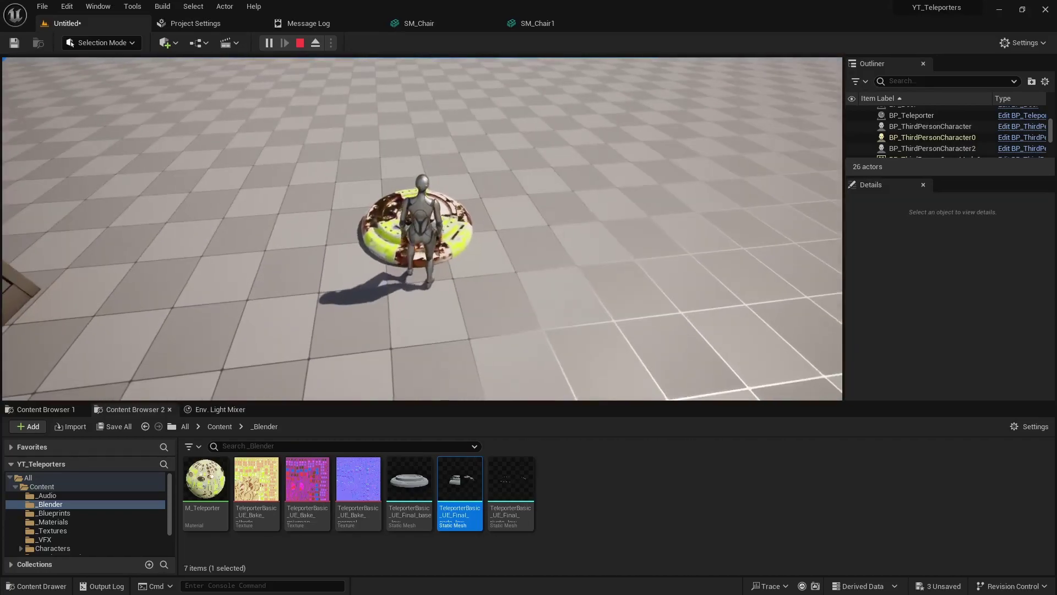
key("a")
key("s")
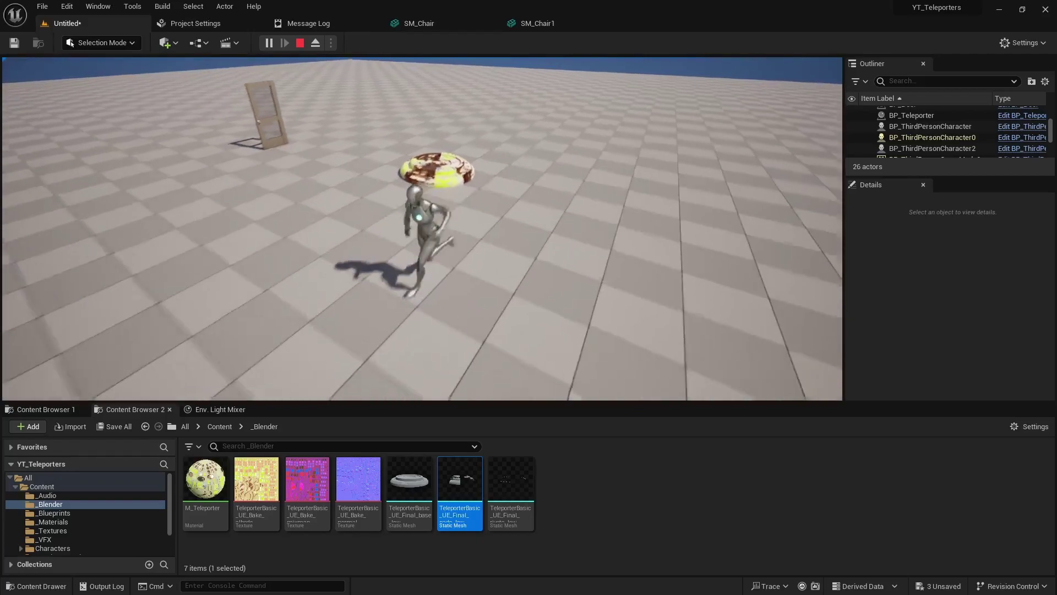
key("Escape")
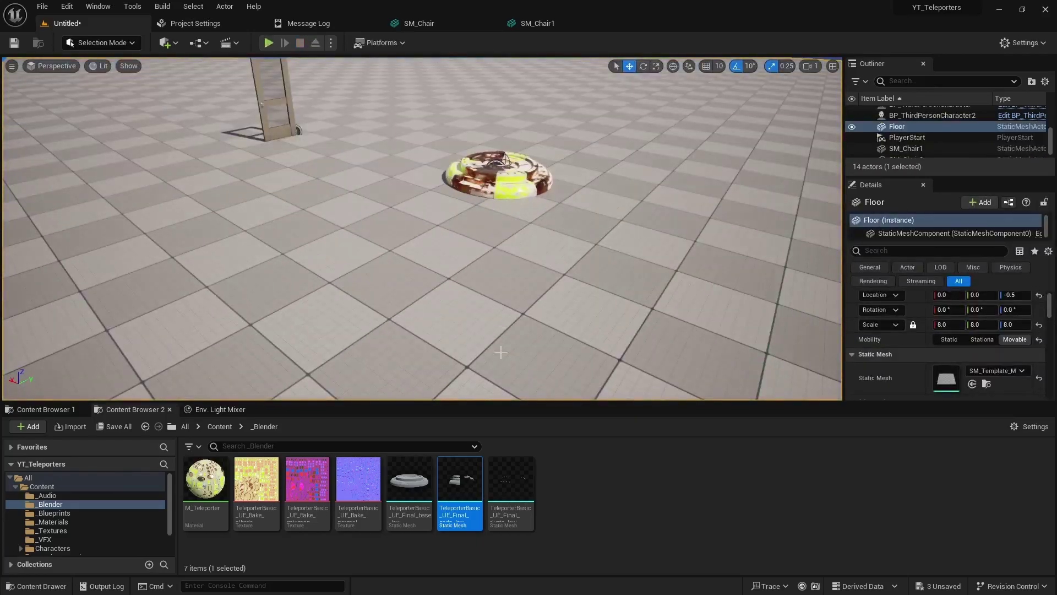
Step: Open the teleporter base static mesh from the _Blender folder and display its simple collision, examining the hull from several angles
double_click(409, 484)
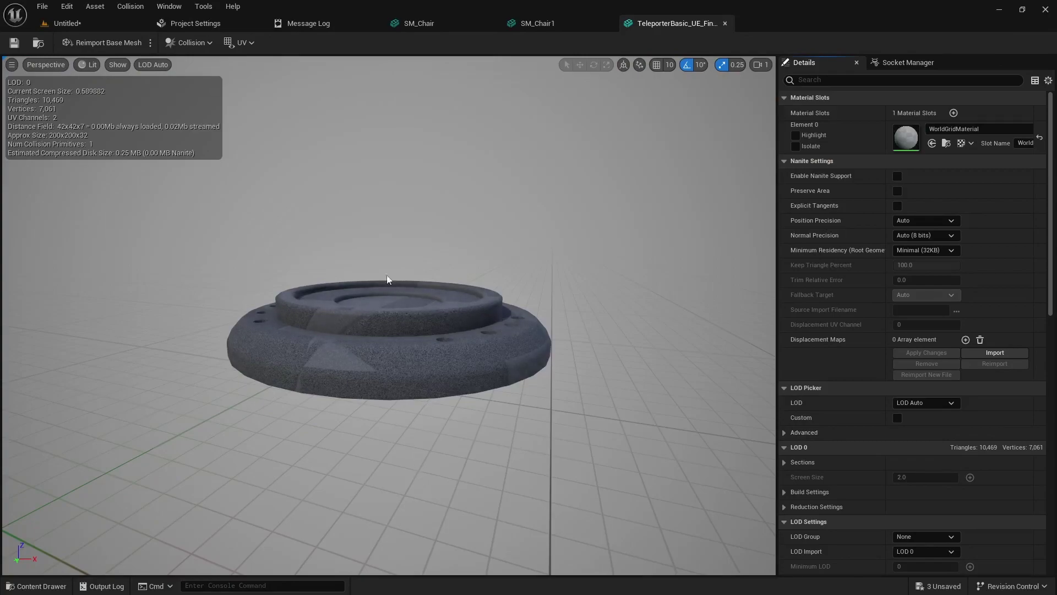
left_click(117, 65)
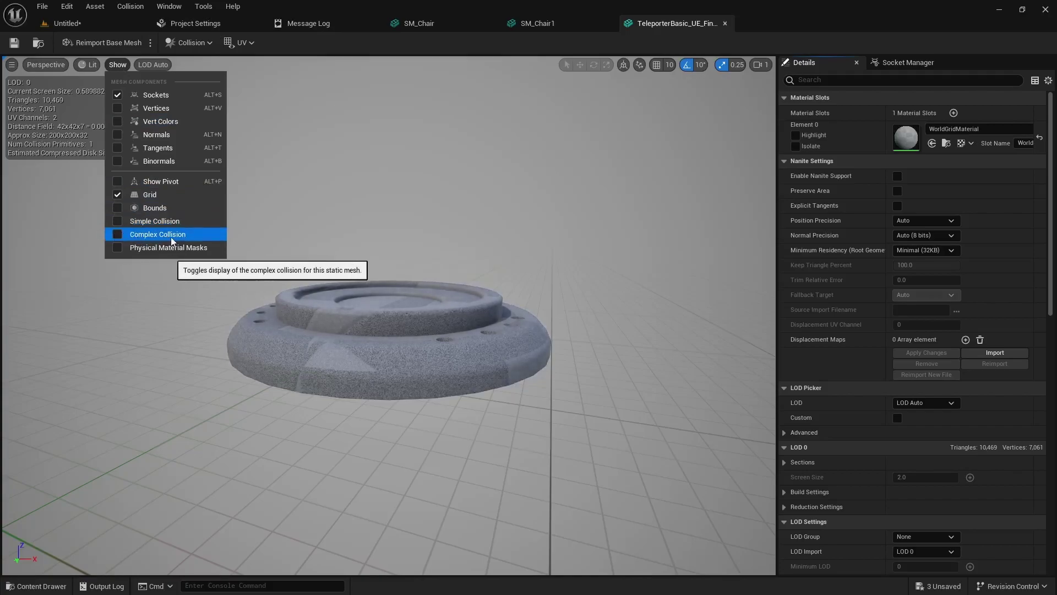
left_click(117, 222)
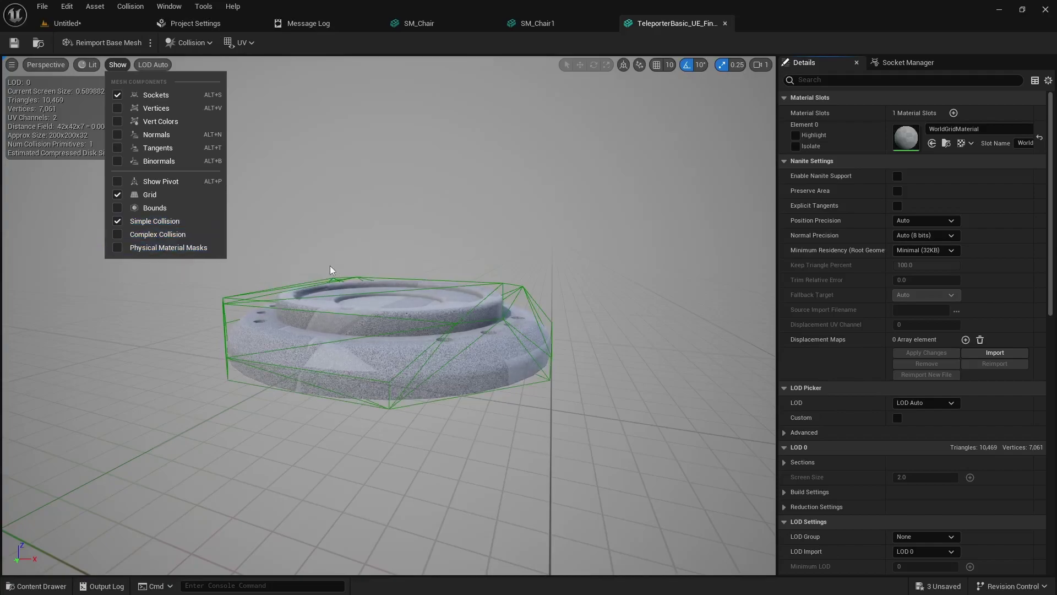
left_click_drag(453, 248, 543, 322)
left_click_drag(396, 325, 456, 250)
left_click_drag(483, 292, 482, 248)
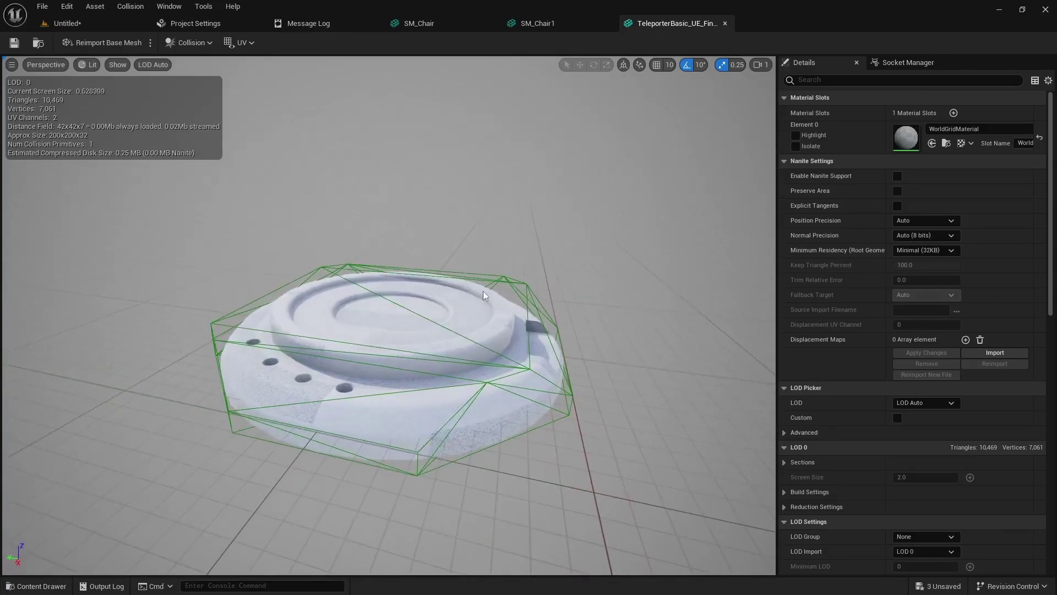
scroll(484, 292, "down", 5)
left_click_drag(464, 293, 553, 314)
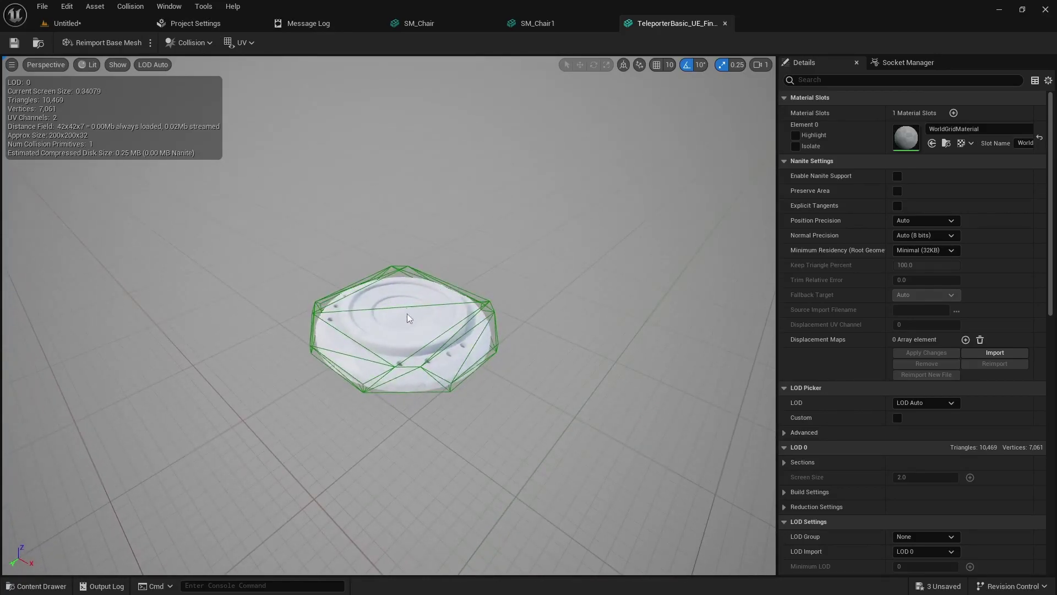
Step: Show only the complex collision on the teleporter base and examine its wireframe up close
left_click(118, 64)
left_click(132, 232)
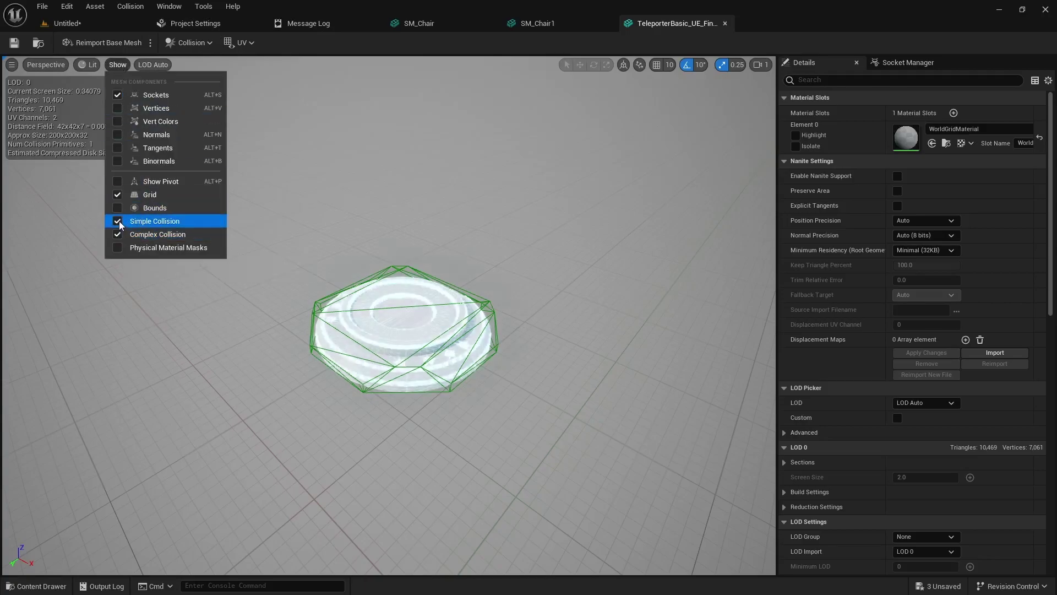
left_click(119, 221)
left_click(220, 306)
scroll(388, 315, "up", 5)
left_click_drag(388, 315, 350, 336)
scroll(389, 315, "down", 5)
Step: Switch the teleporter base display back from complex to simple collision and inspect how the hull fits the mesh
left_click(116, 66)
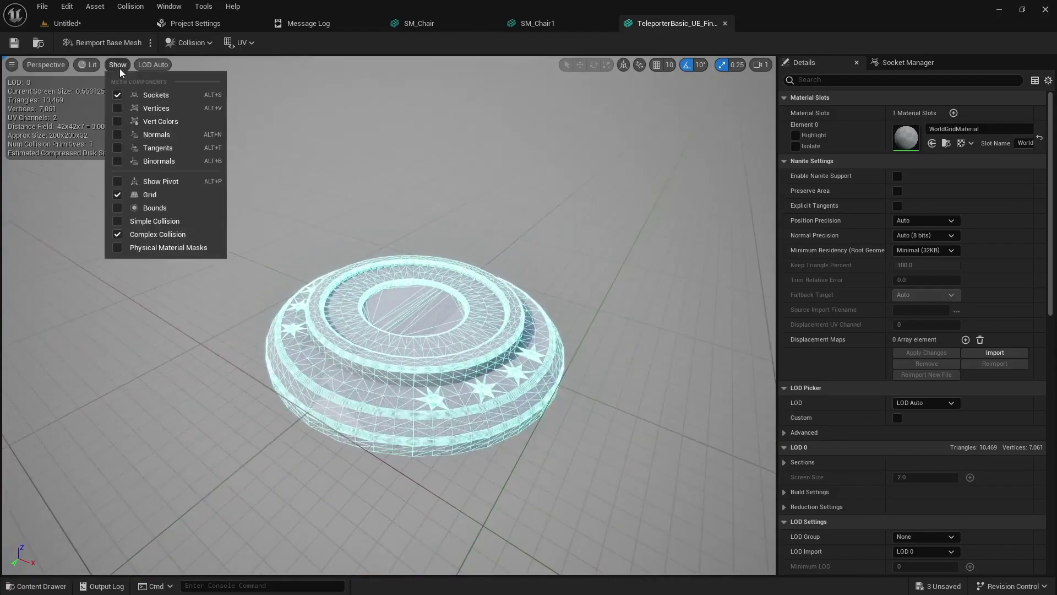
left_click(120, 232)
left_click(118, 222)
left_click(288, 313)
left_click_drag(288, 313, 292, 234)
left_click_drag(388, 330, 264, 377)
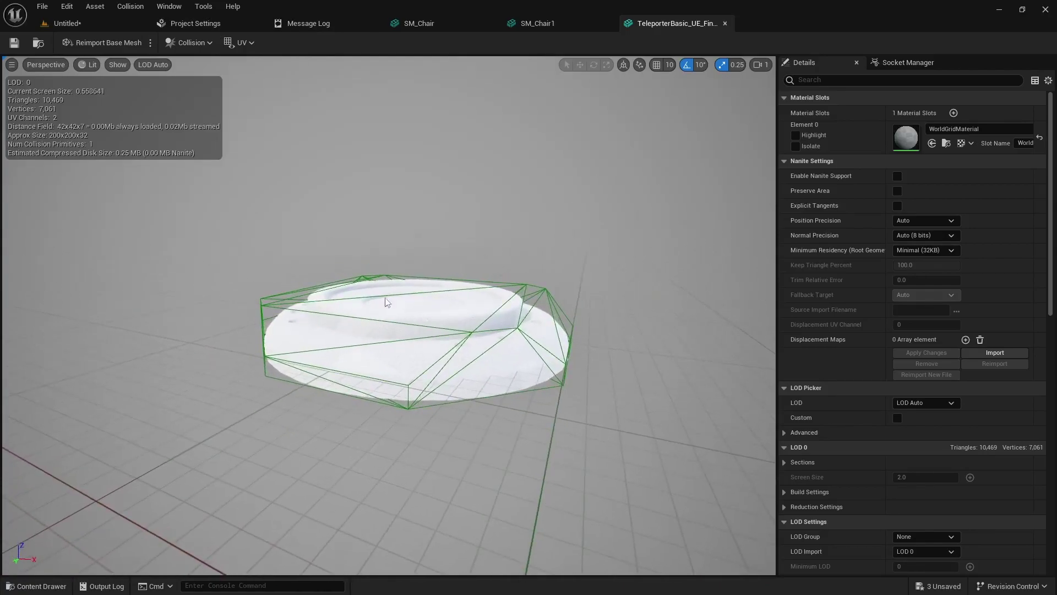
Step: Remove the teleporter base's existing collision and add a box simplified collision in its place
left_click(208, 43)
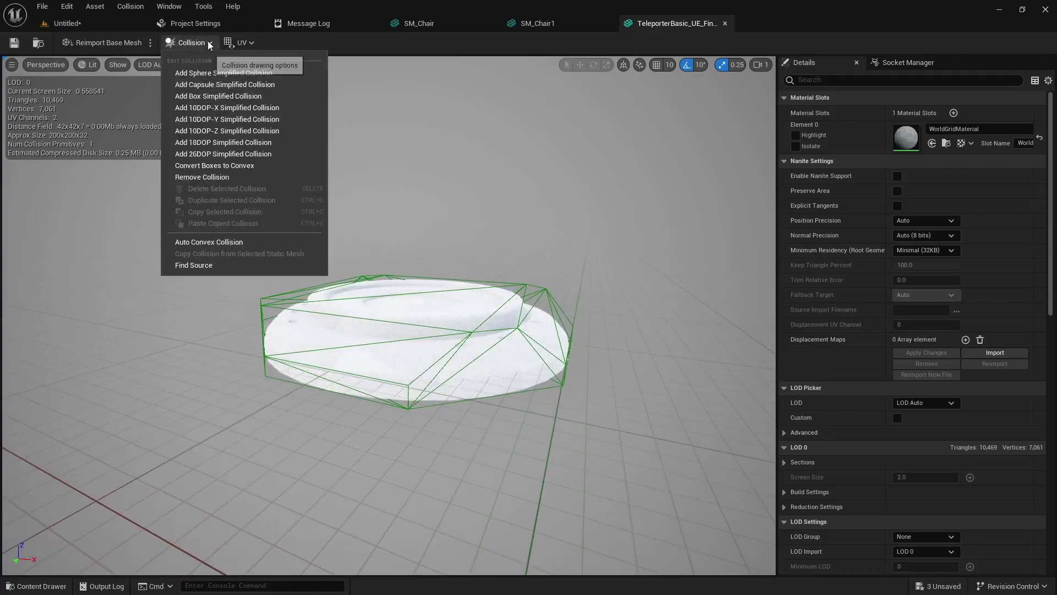
left_click(223, 178)
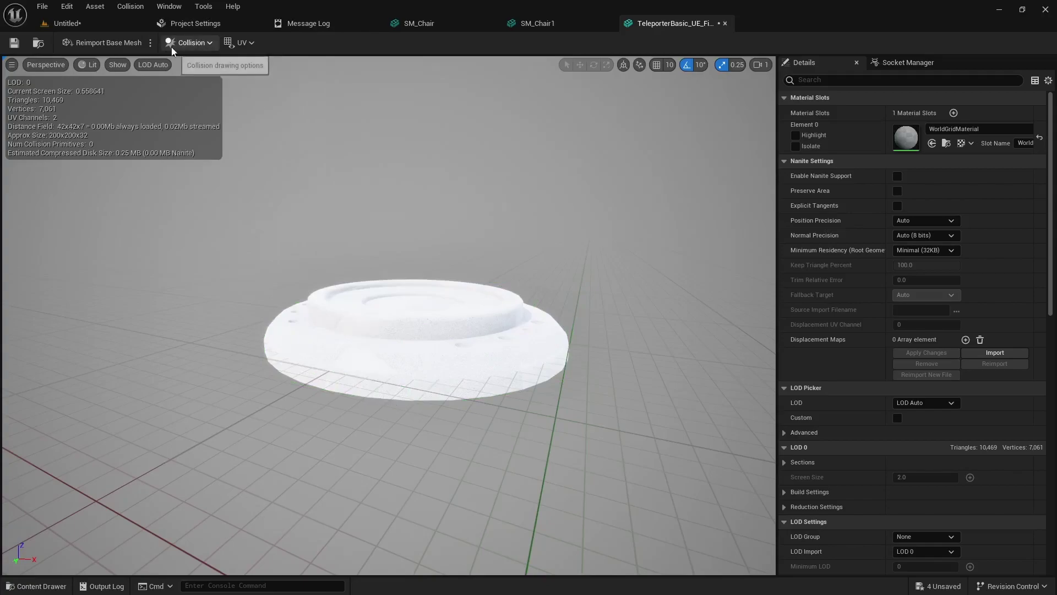
left_click(203, 45)
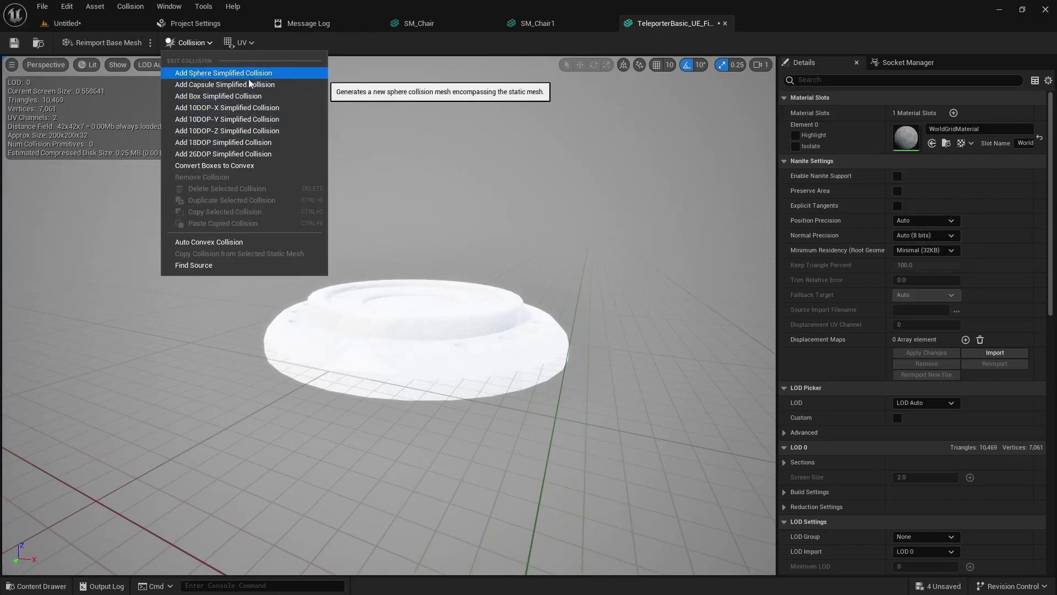
left_click(215, 97)
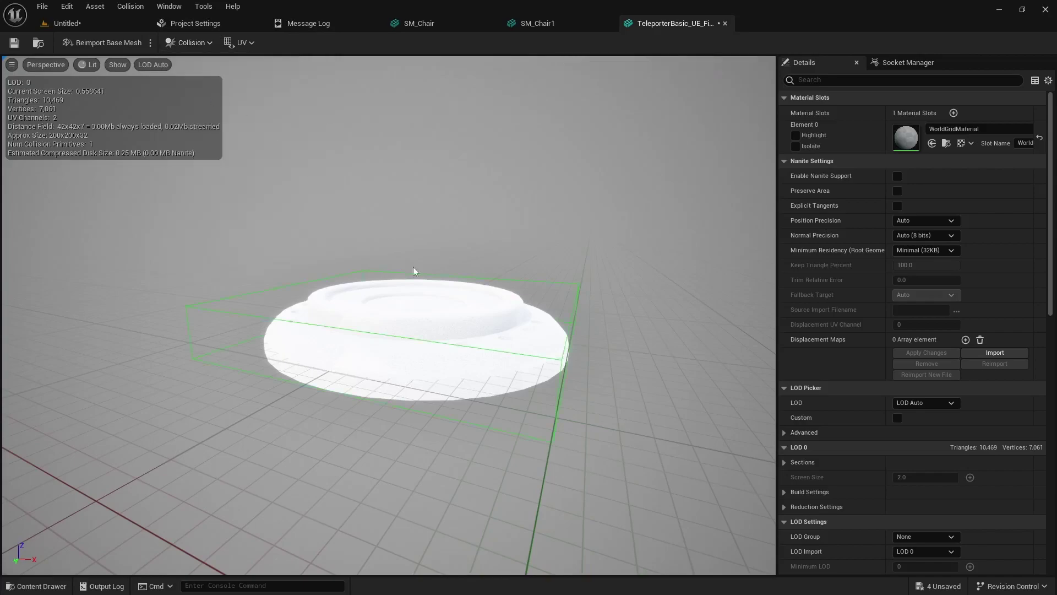
Step: Play the level and run the character onto and around the teleporter to test its box collision
left_click(118, 27)
key("alt+p")
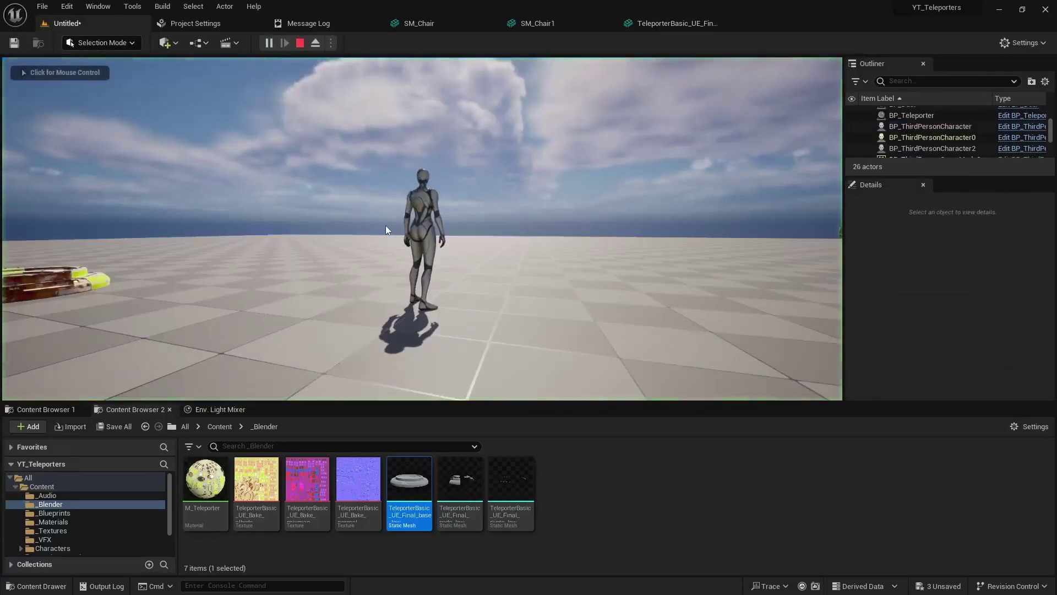
key("w")
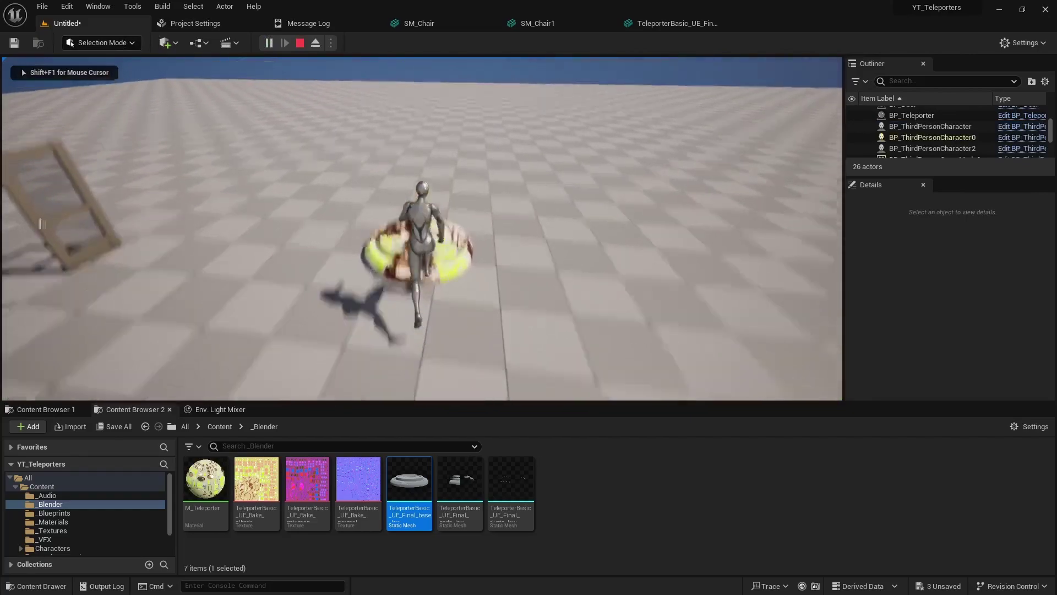
key("a")
key("s")
key("d")
key("w")
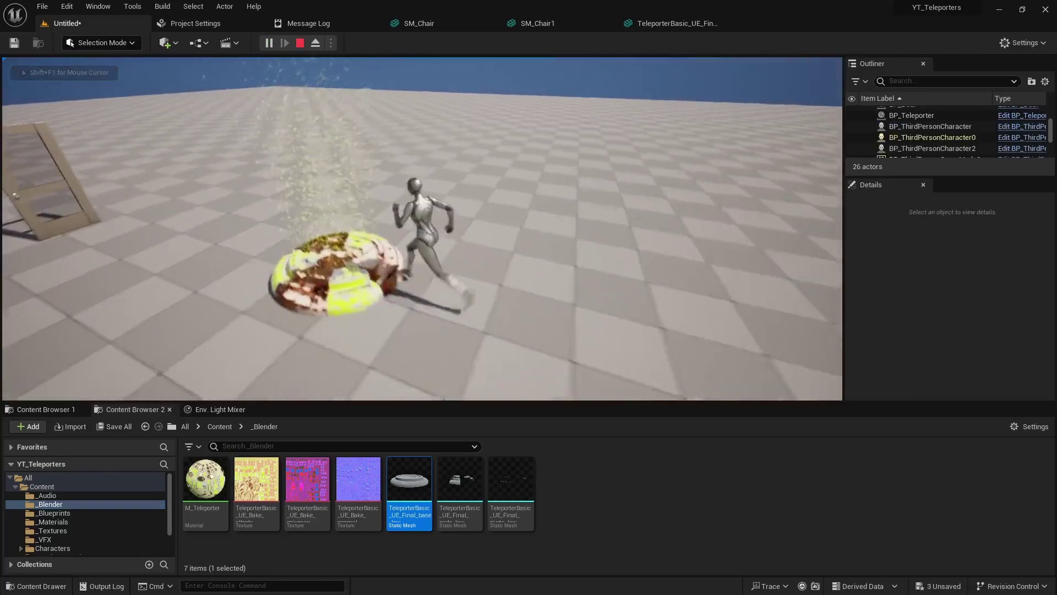
key("a")
key("s")
key("a")
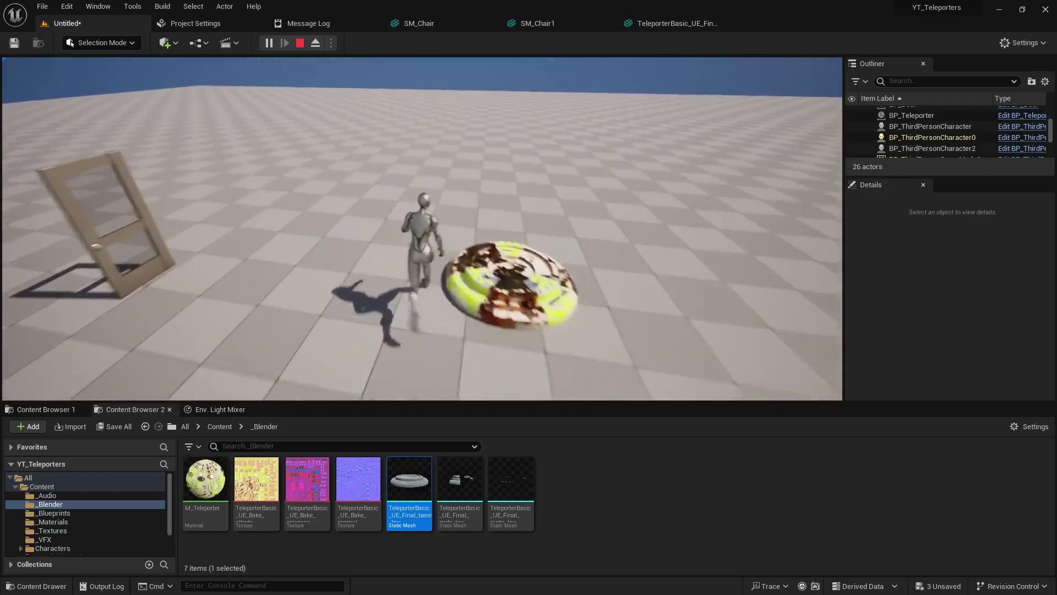
key("d")
key("w")
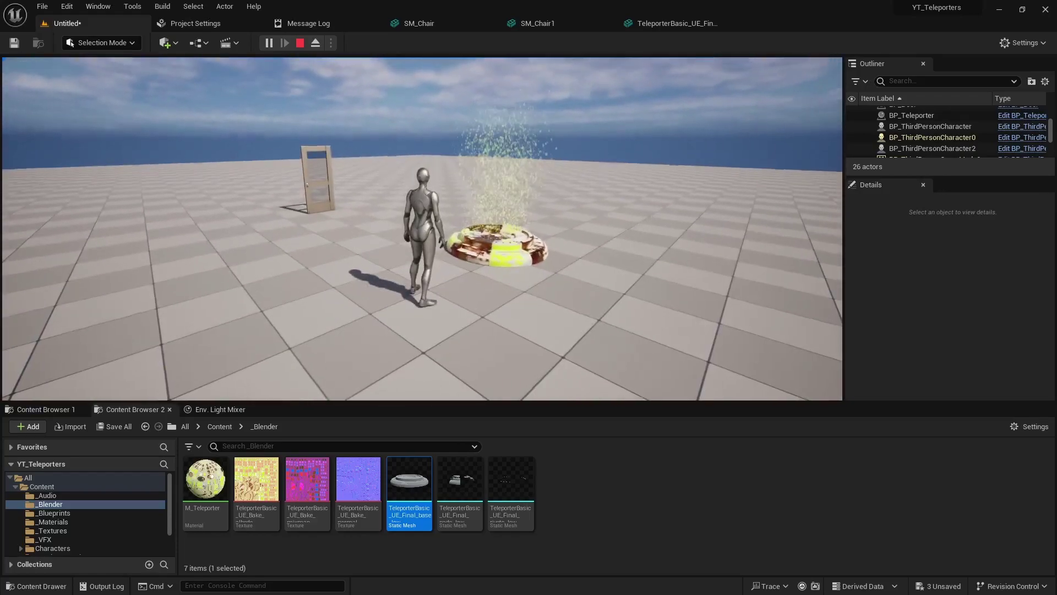
Step: Run the character to the door and back and forth through it to test its collision, and stop the play session
key("w")
key("w")
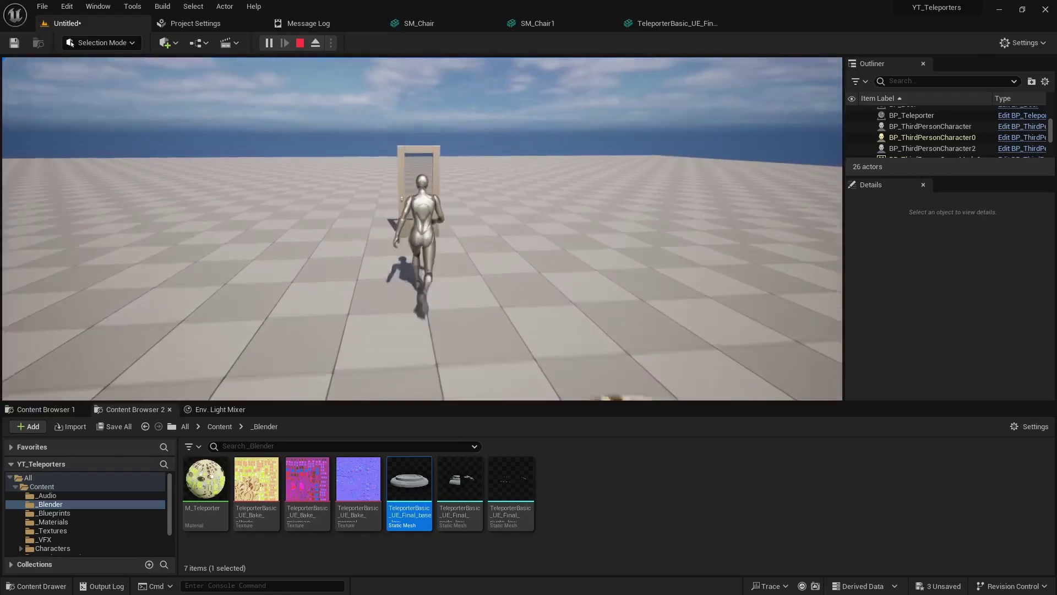
key("w")
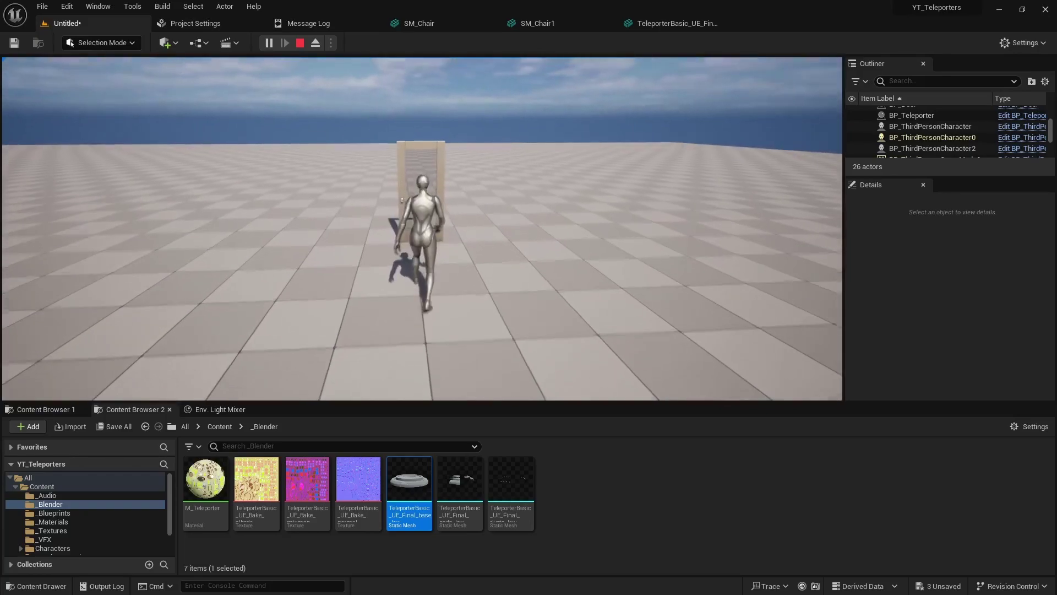
key("a")
key("s")
key("d")
key("a")
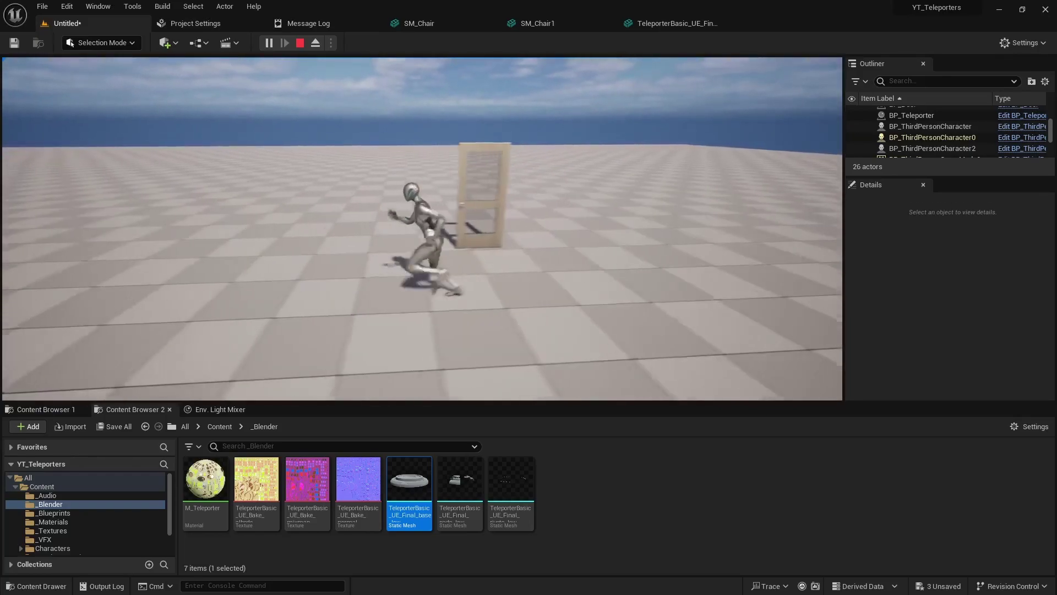
key("d")
key("w")
key("a")
key("s")
key("d")
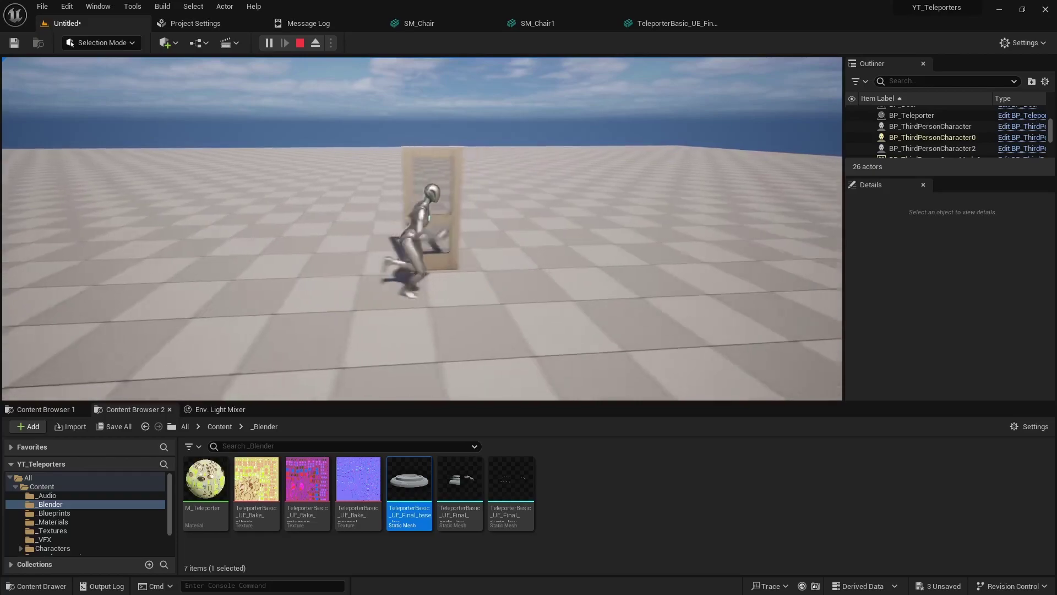
key("w")
key("a")
key("d")
key("a")
key("w")
key("Escape")
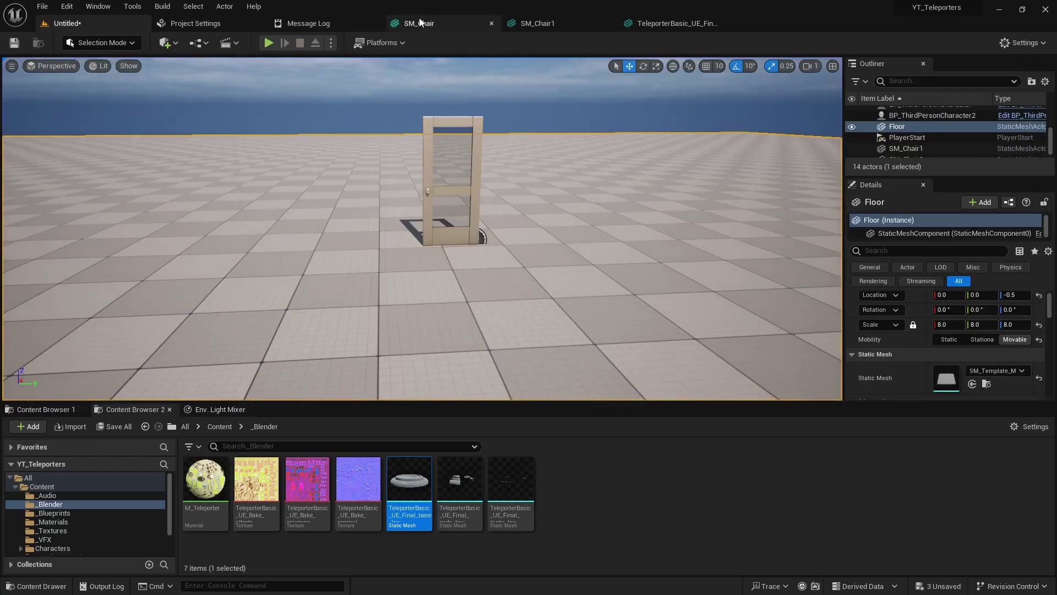
Step: Open the SM_Door static mesh from the StarterContent Props folder for editing
left_click(48, 412)
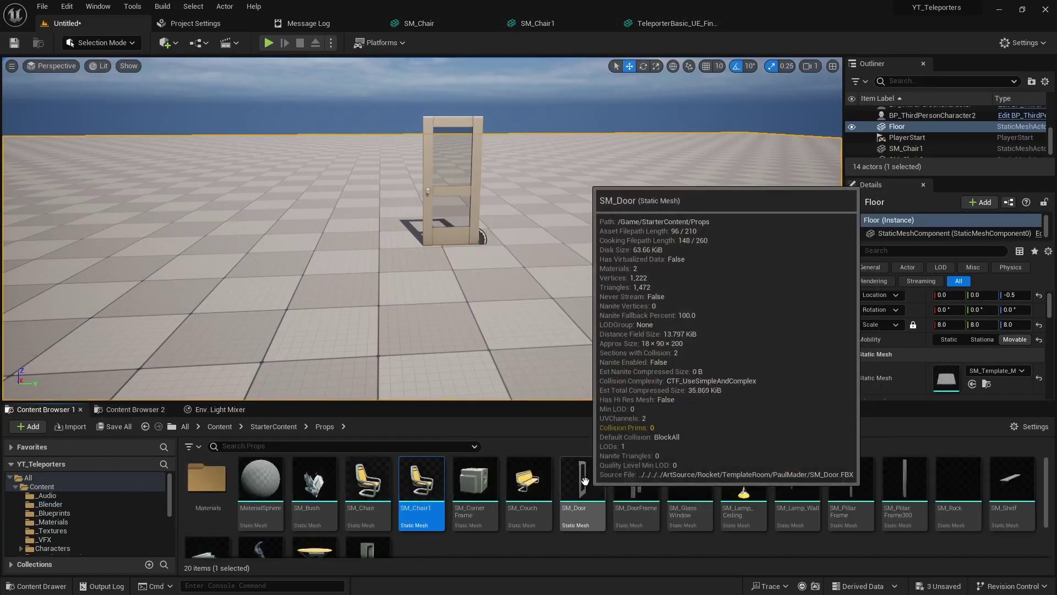
double_click(585, 480)
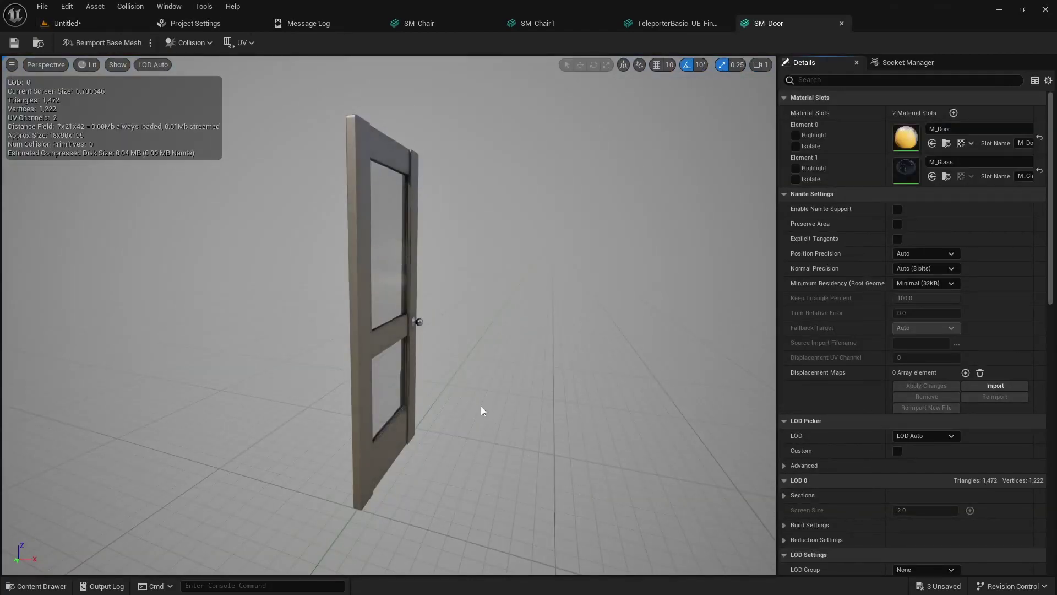
Step: Display the simple collision of the SM_Door mesh and add a box simplified collision to it
left_click_drag(523, 414, 408, 306)
left_click(117, 65)
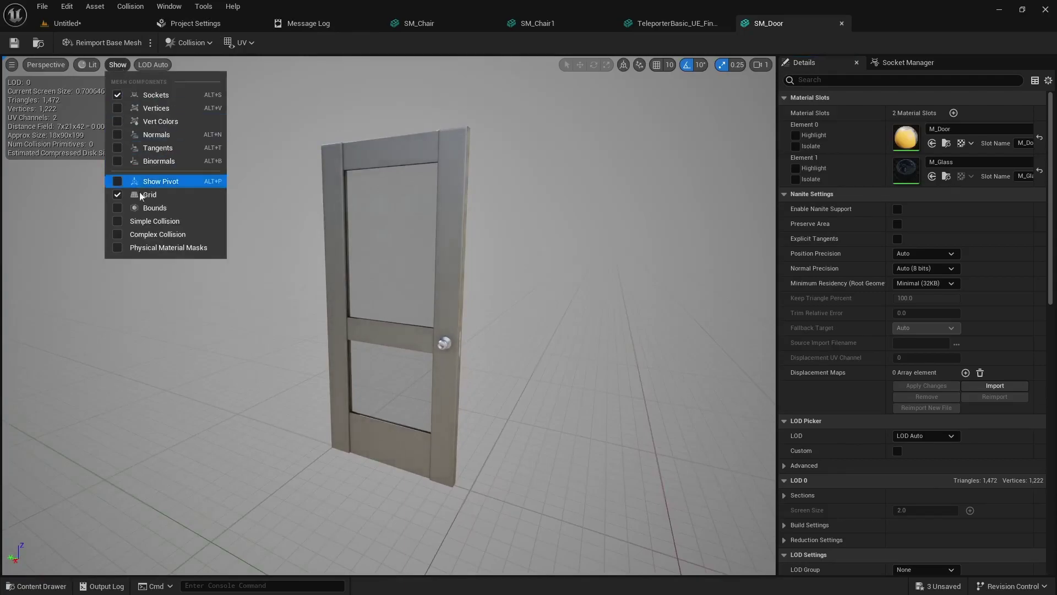
left_click(118, 221)
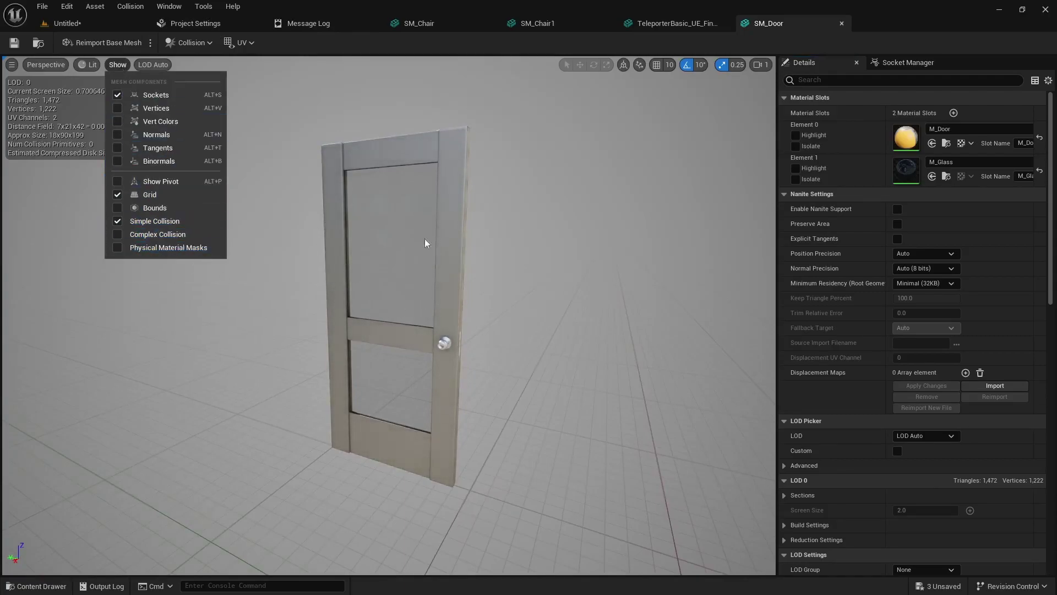
left_click(280, 305)
left_click(206, 43)
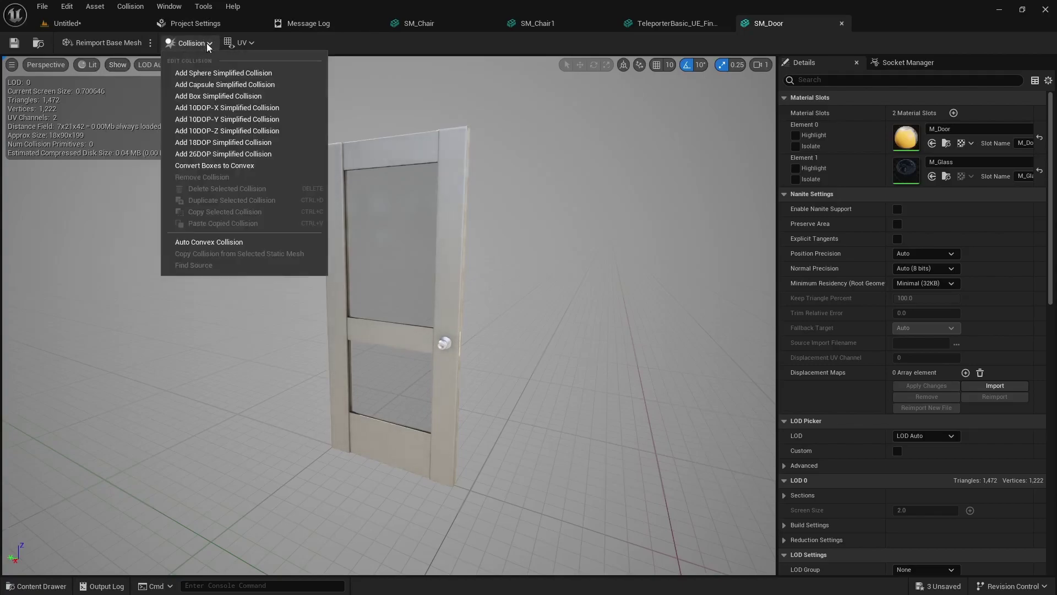
left_click(216, 97)
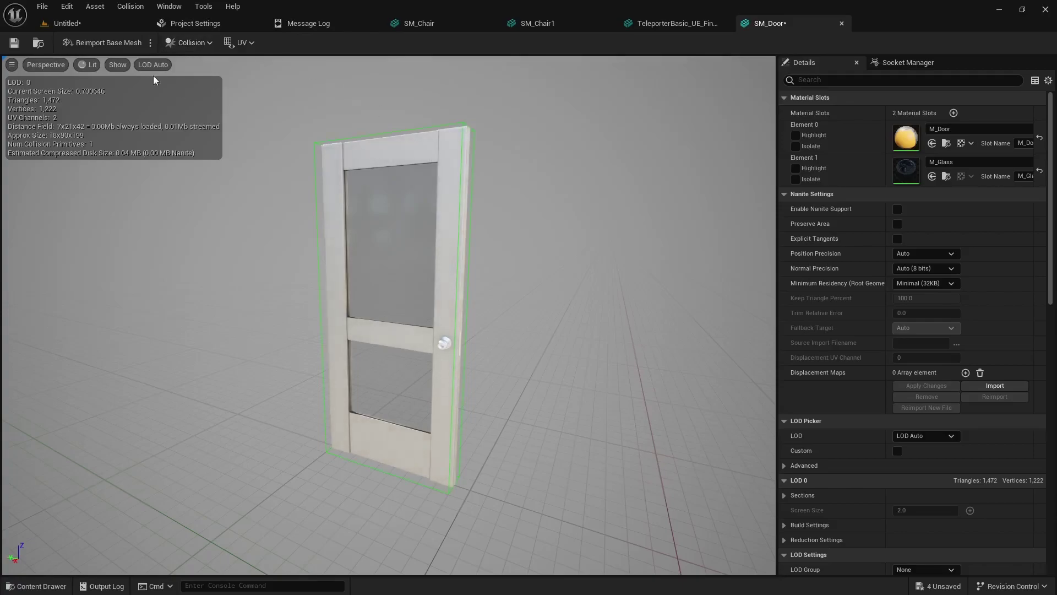
Step: Play the level, run the character against the door to test its box collision, and stop the play session
left_click(98, 21)
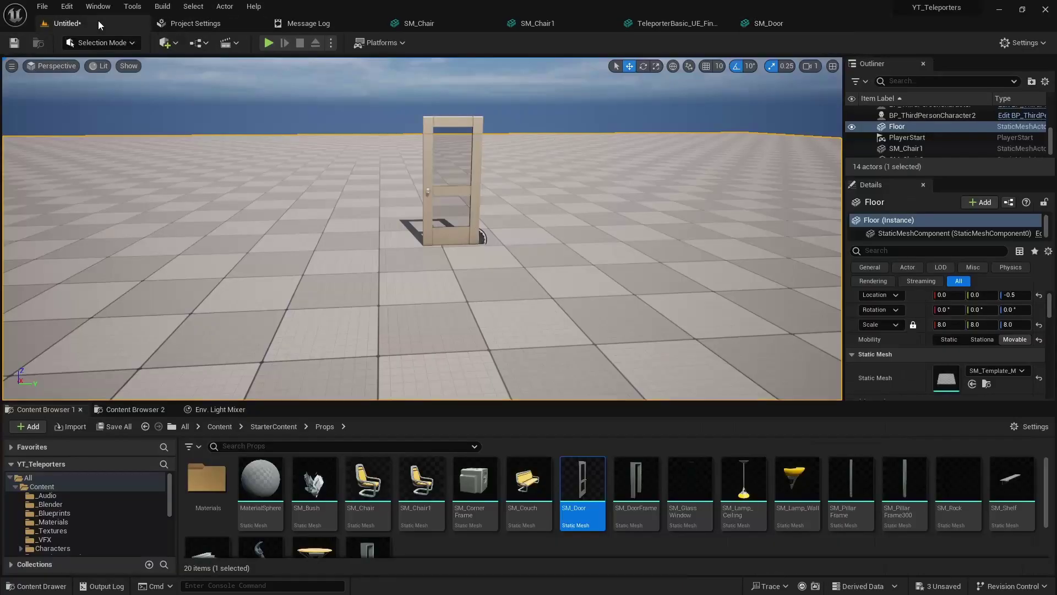
left_click(268, 42)
key("w")
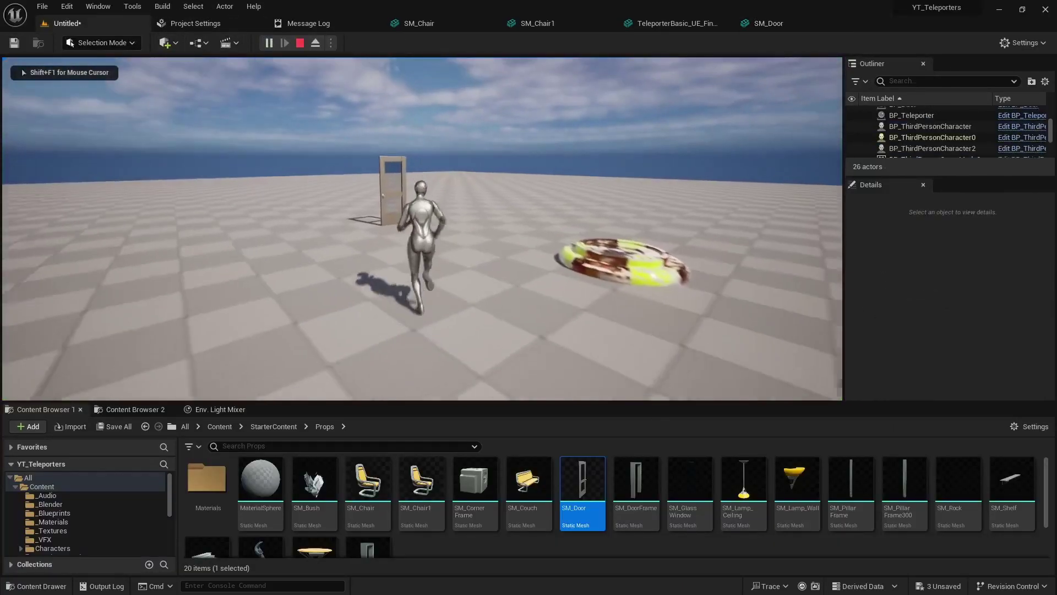
key("a")
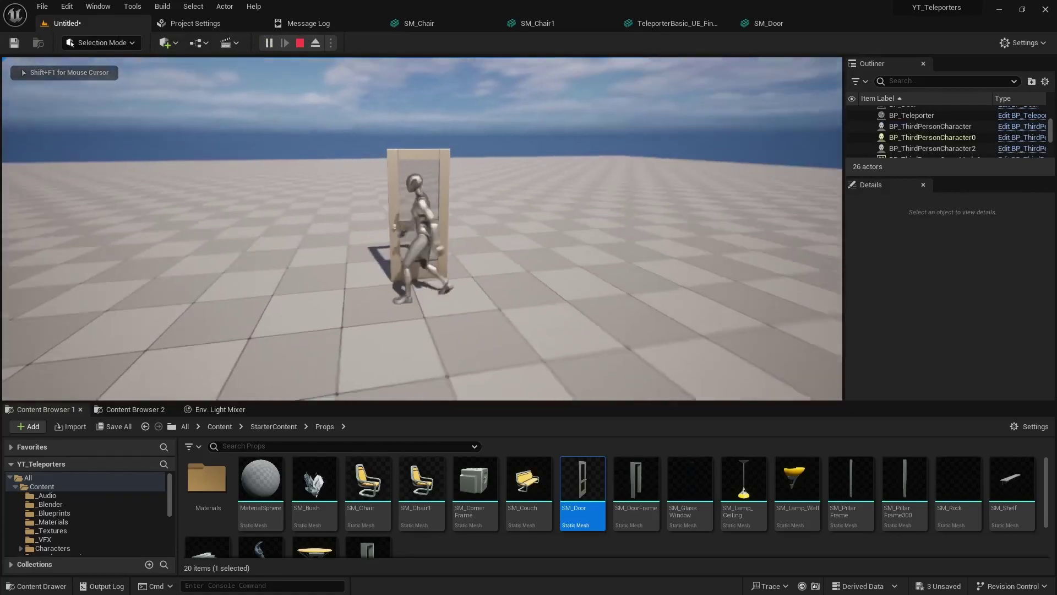
key("Escape")
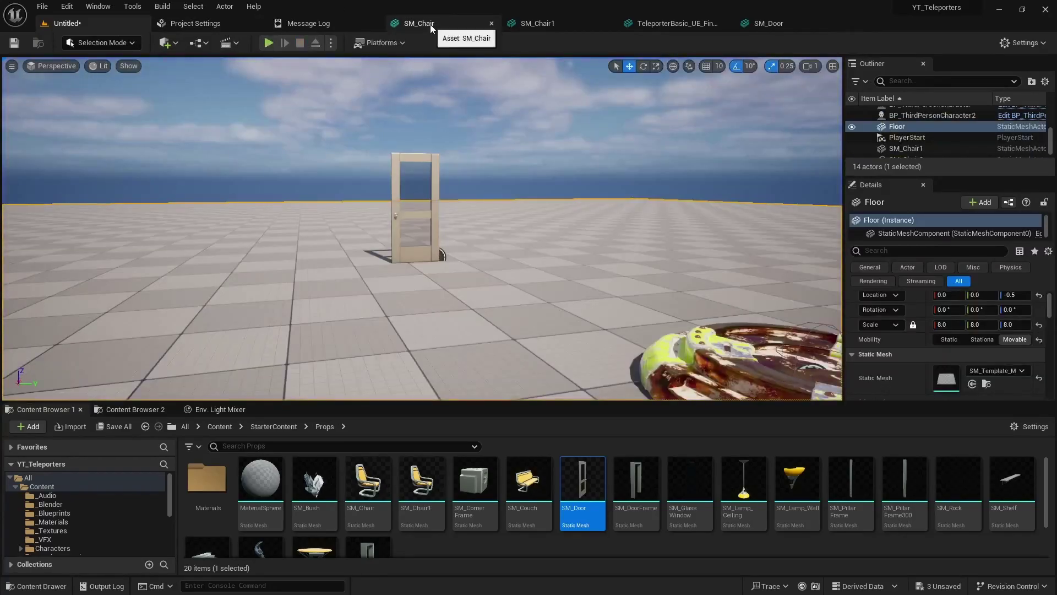
Step: Reopen the SM_Door mesh and remove its box collision
left_click(758, 25)
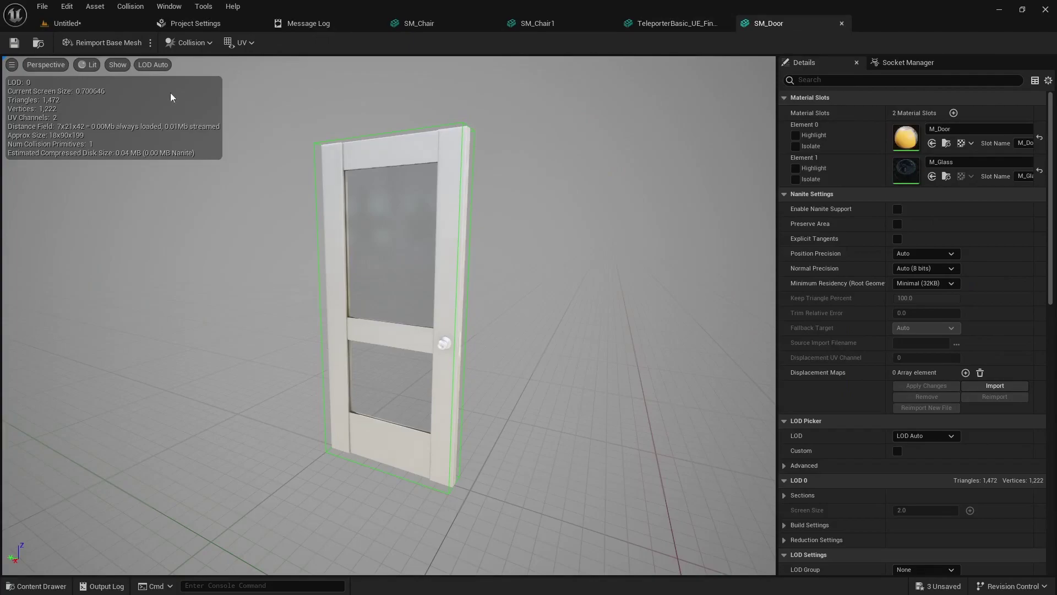
left_click(203, 45)
left_click(211, 182)
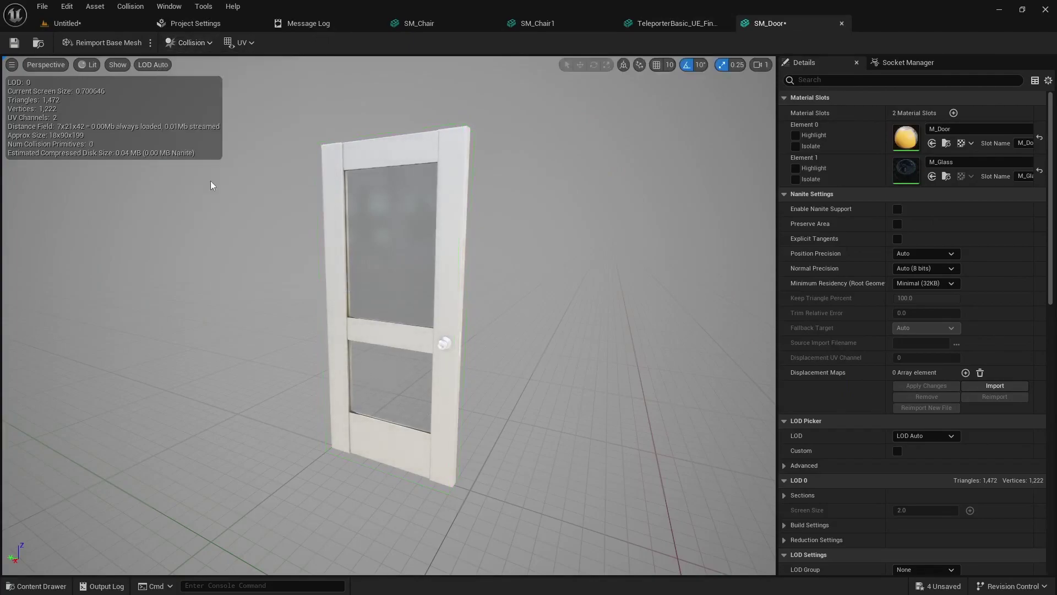
left_click(194, 43)
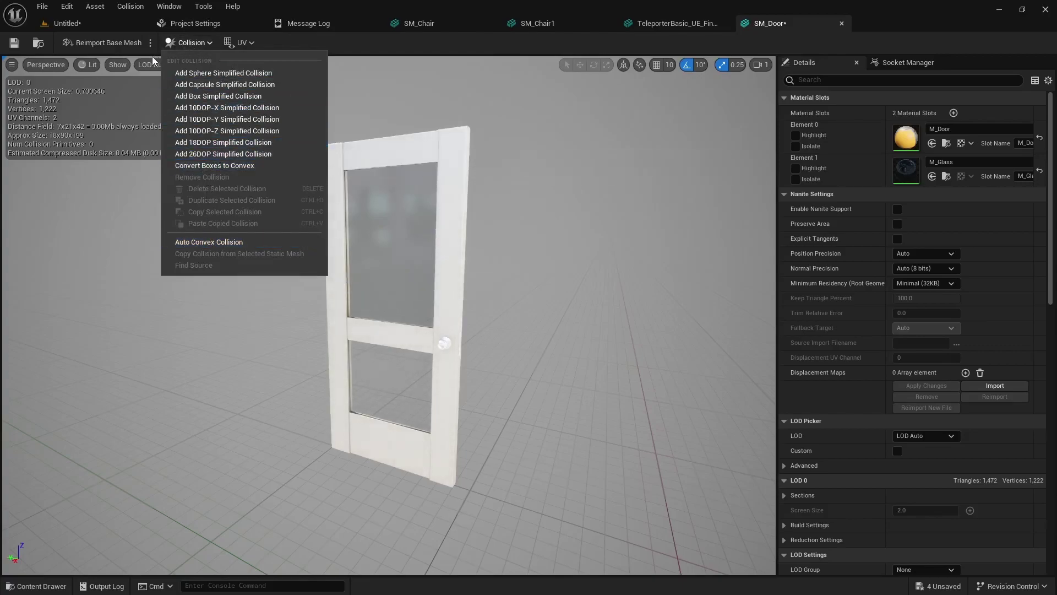
Step: Show the door's complex collision in the mesh viewport and hide the simple collision
left_click(117, 64)
left_click(117, 234)
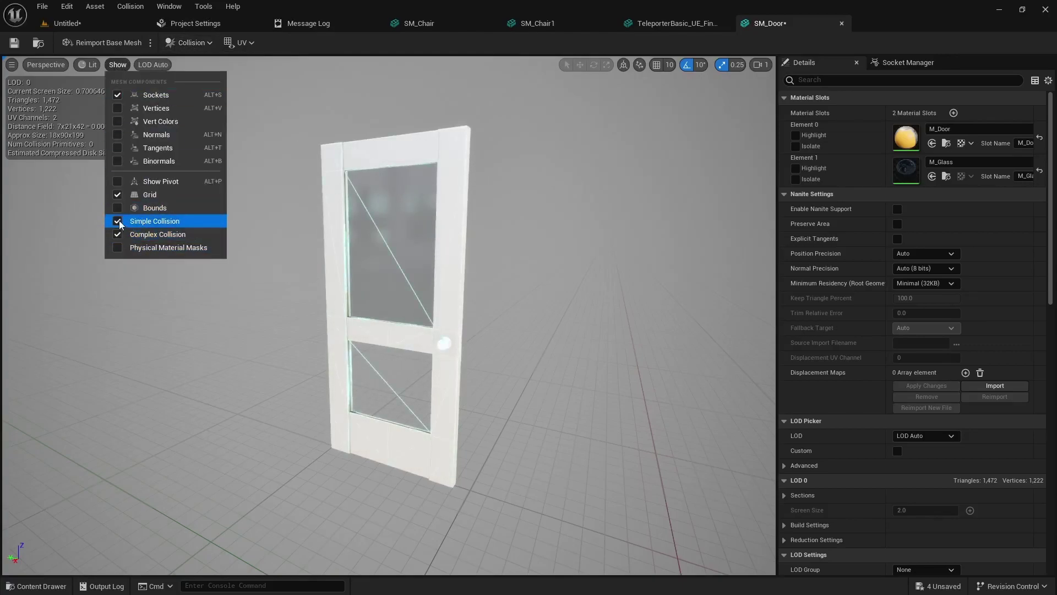
left_click(117, 221)
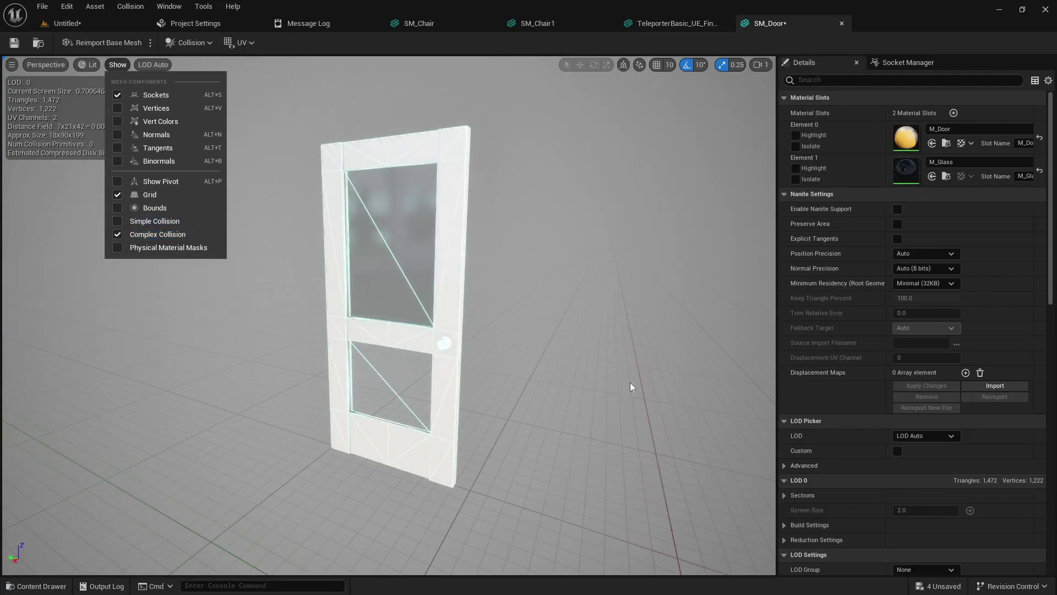
Step: Set the door's Collision Complexity to Use Complex Collision As Simple and save the mesh
scroll(917, 388, "down", 3)
scroll(911, 384, "down", 2)
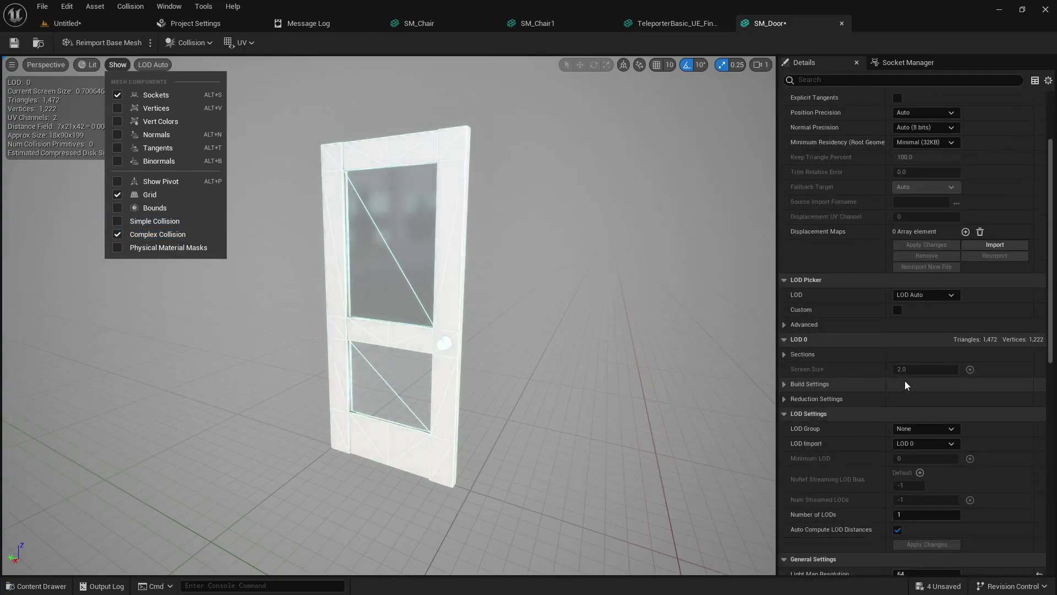
scroll(904, 384, "down", 5)
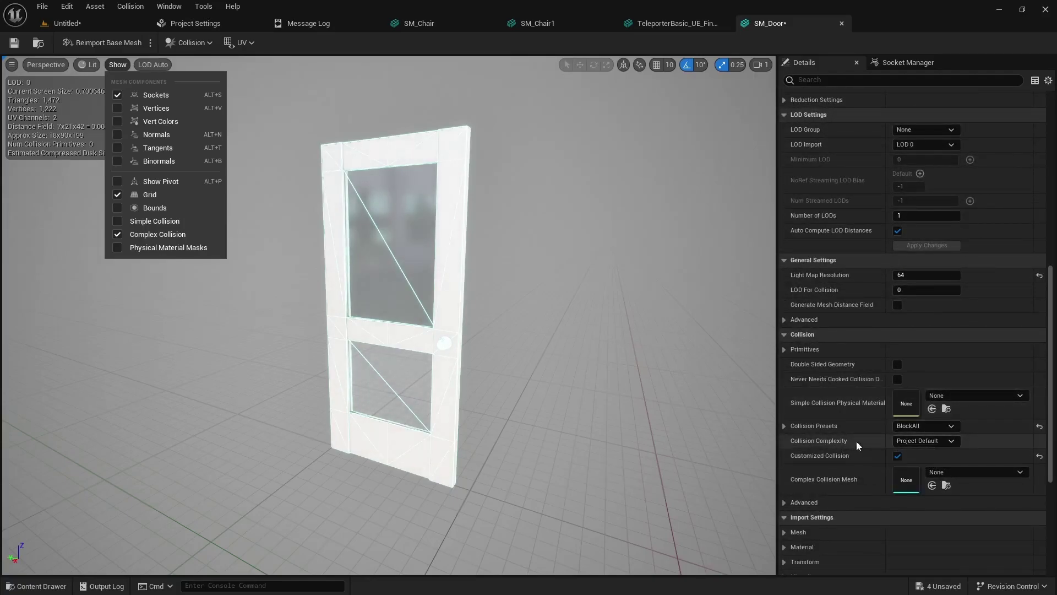
left_click(935, 442)
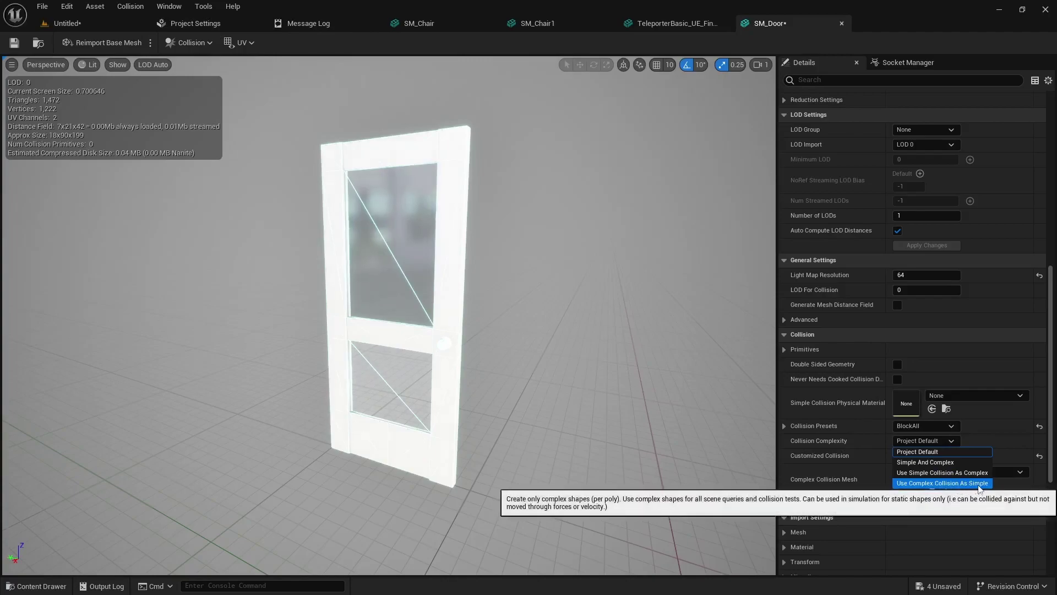
left_click(941, 483)
left_click(14, 43)
Step: Play the level and run the character against the door, moving from side to side to test its complex collision
left_click(61, 23)
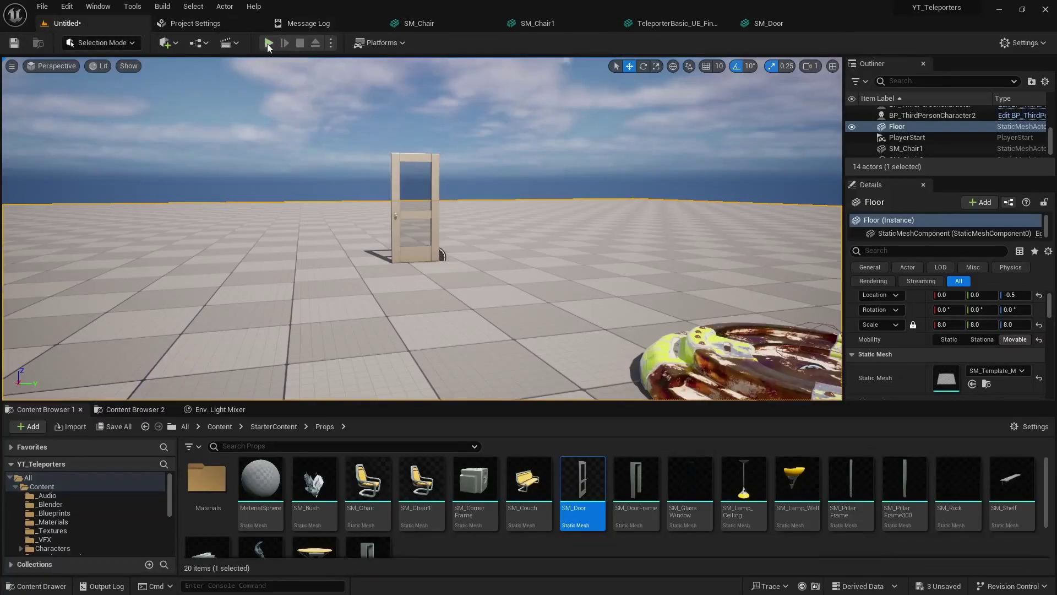
left_click(268, 43)
key("w")
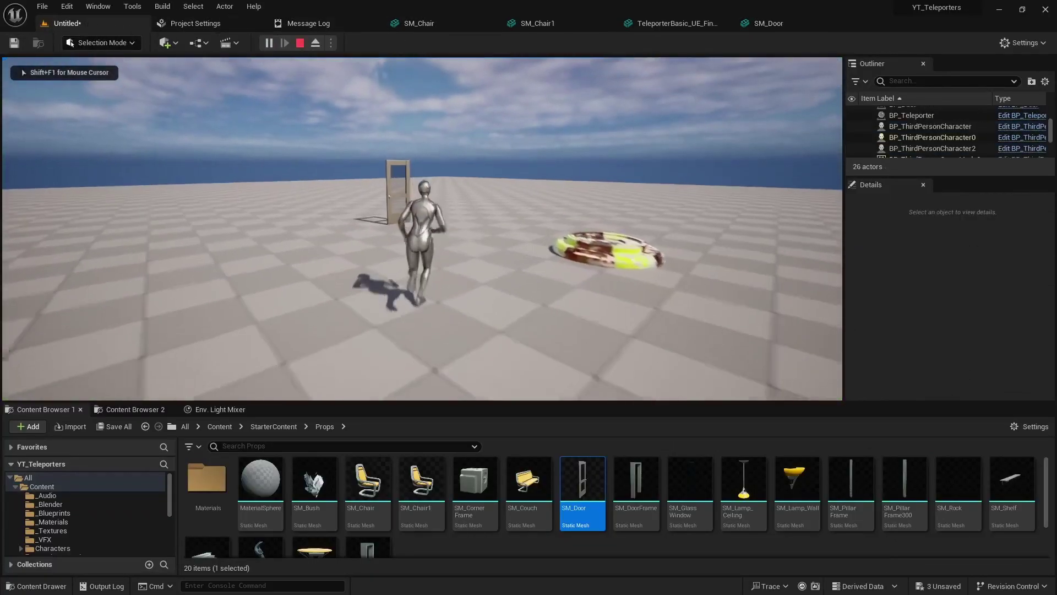
key("d")
key("w")
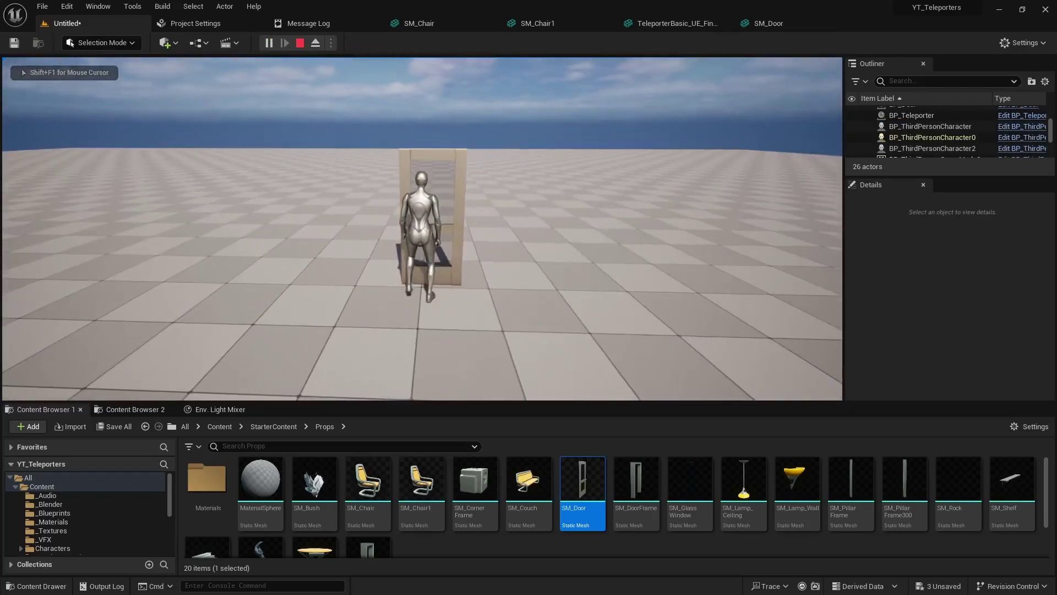
key("a")
key("d")
key("a")
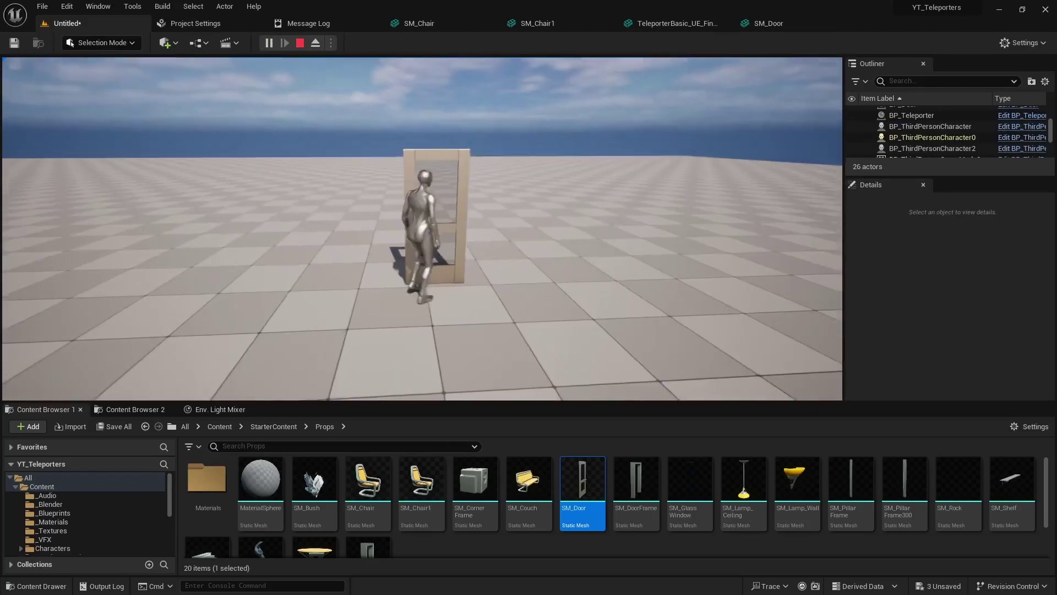
key("a")
Step: Test the door's collision from its other side, walk the character away toward the teleporter, and end the play session
key("d")
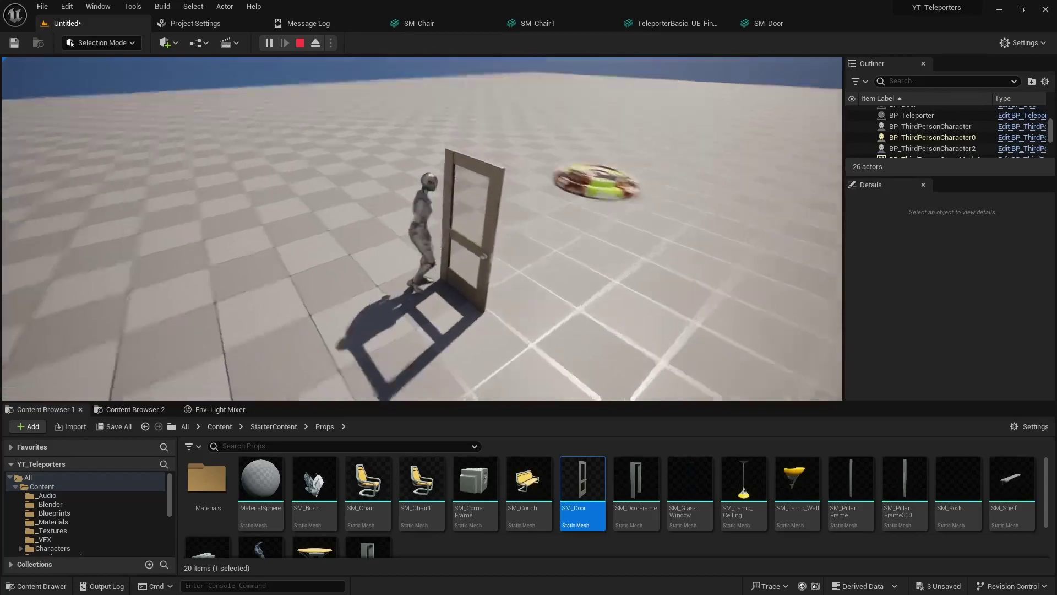
key("d")
key("w")
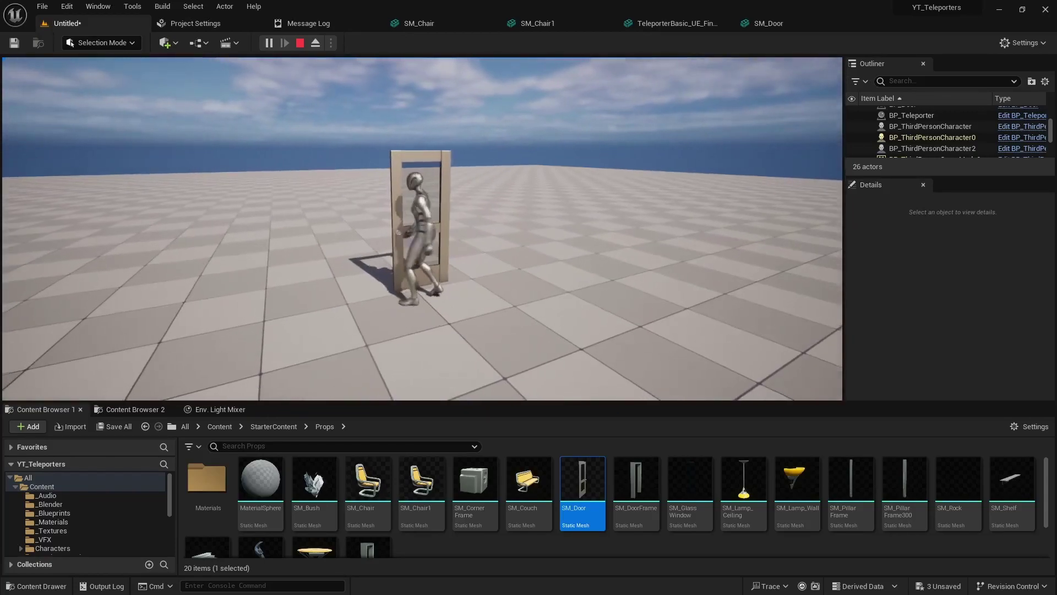
key("w")
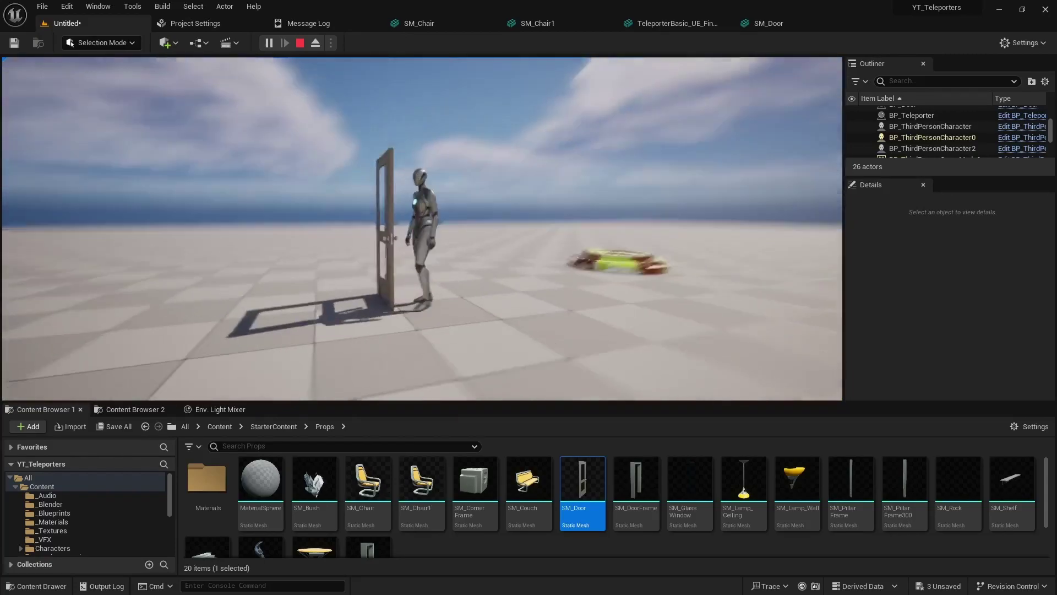
key("d")
key("w")
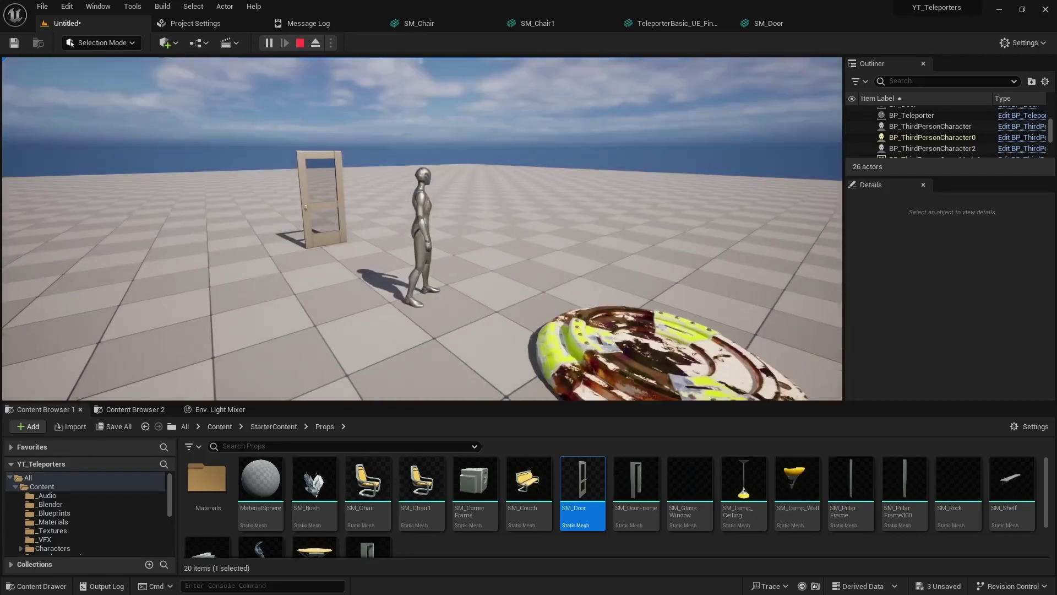
mouse_move(422, 229)
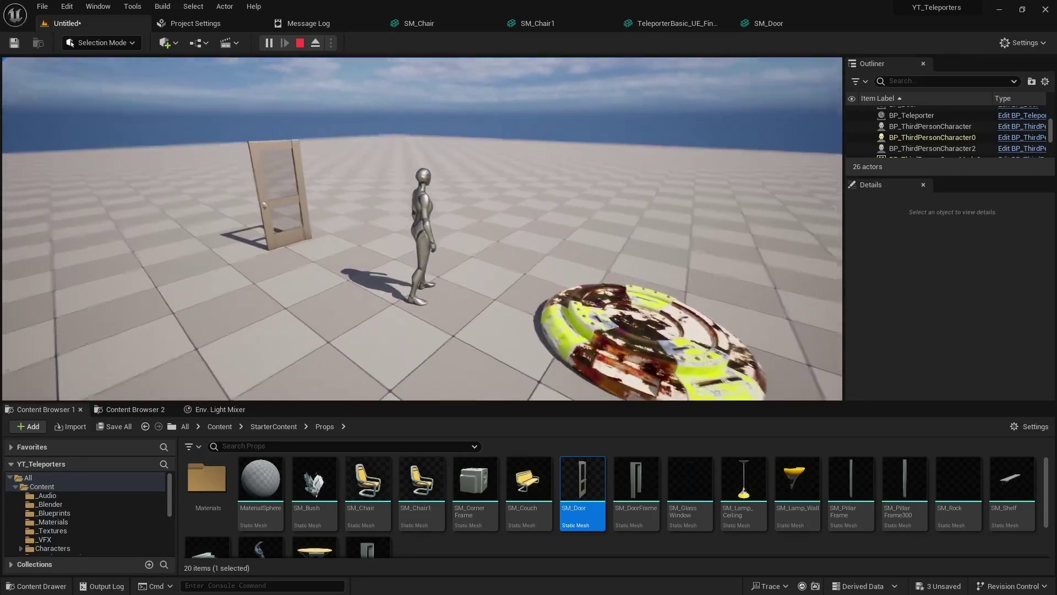
key("Escape")
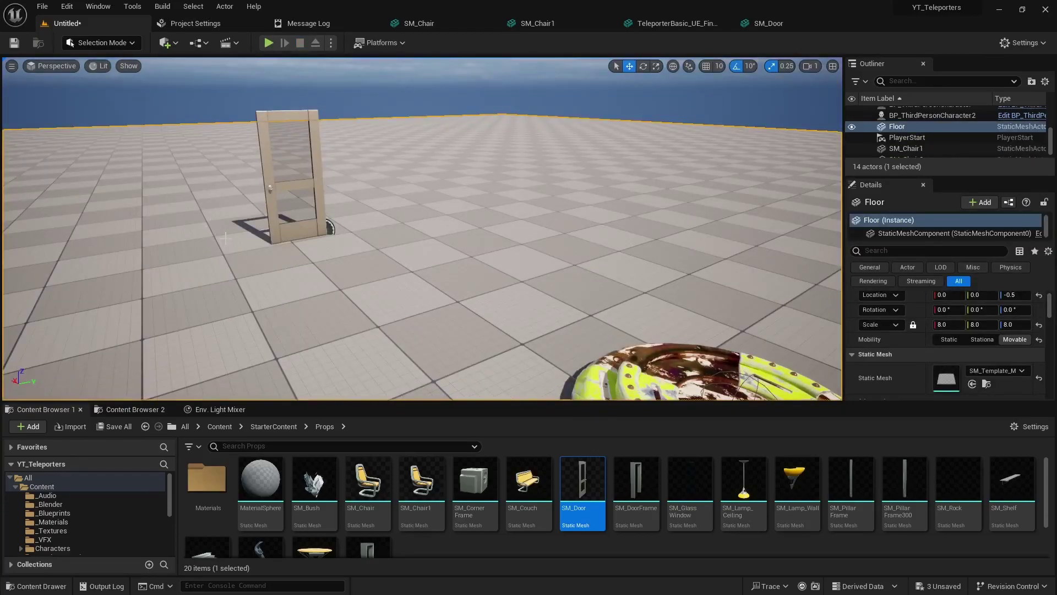
Step: Open the teleporter base mesh, display its complex collision alongside the simple box, and compare the two
left_click(650, 28)
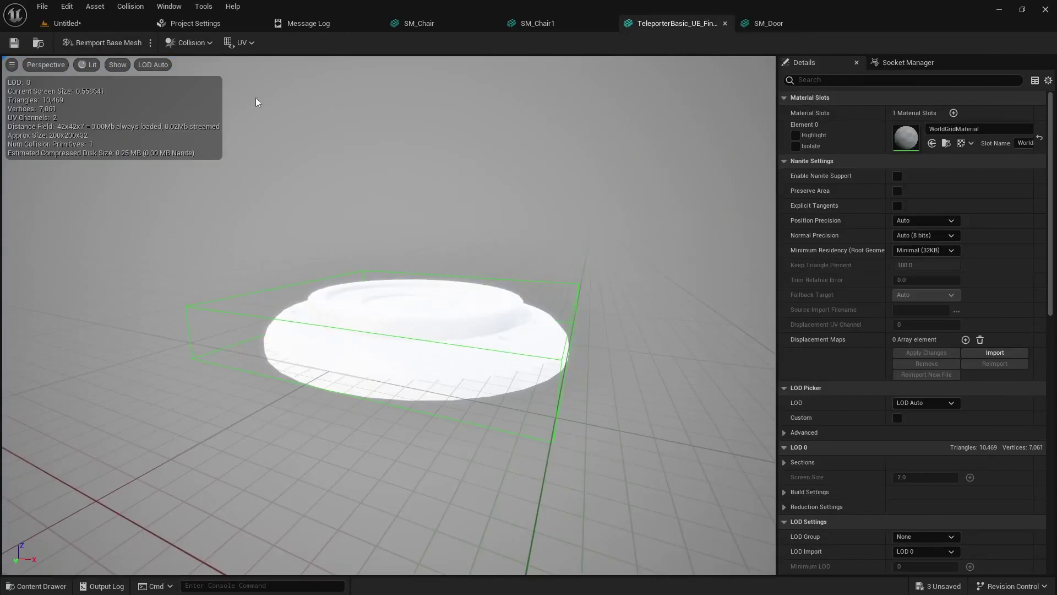
right_click_drag(388, 111, 302, 149)
left_click(207, 44)
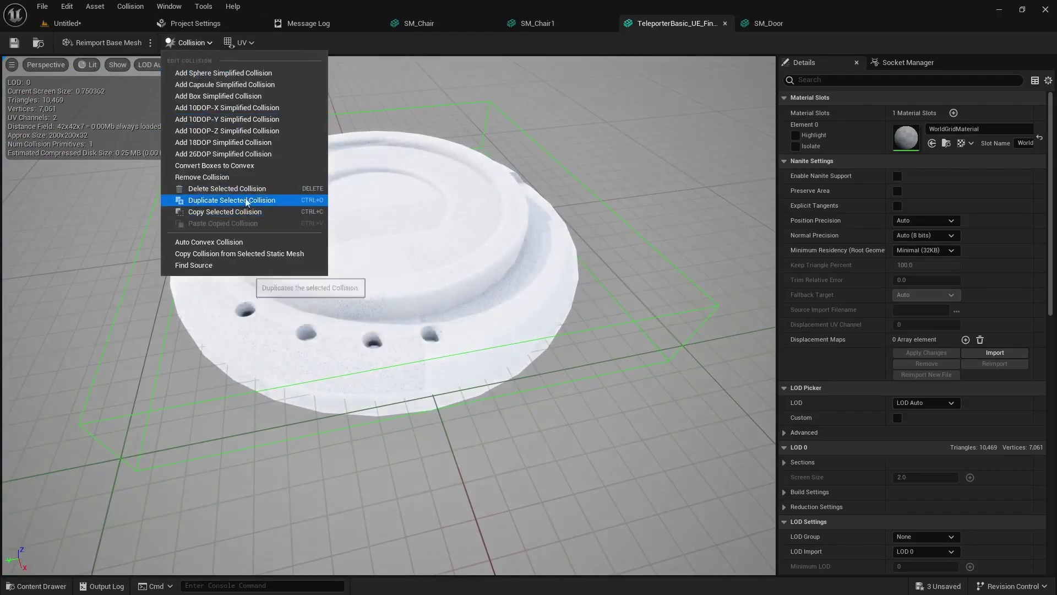
left_click(117, 64)
left_click(146, 234)
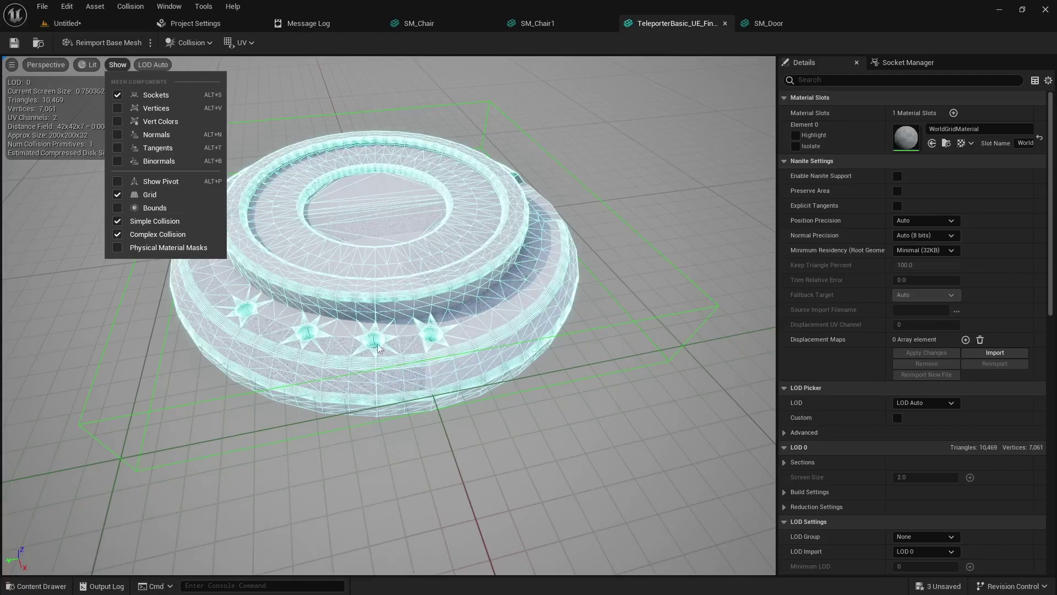
key("d")
right_click_drag(510, 310, 391, 300)
scroll(510, 310, "up", 4)
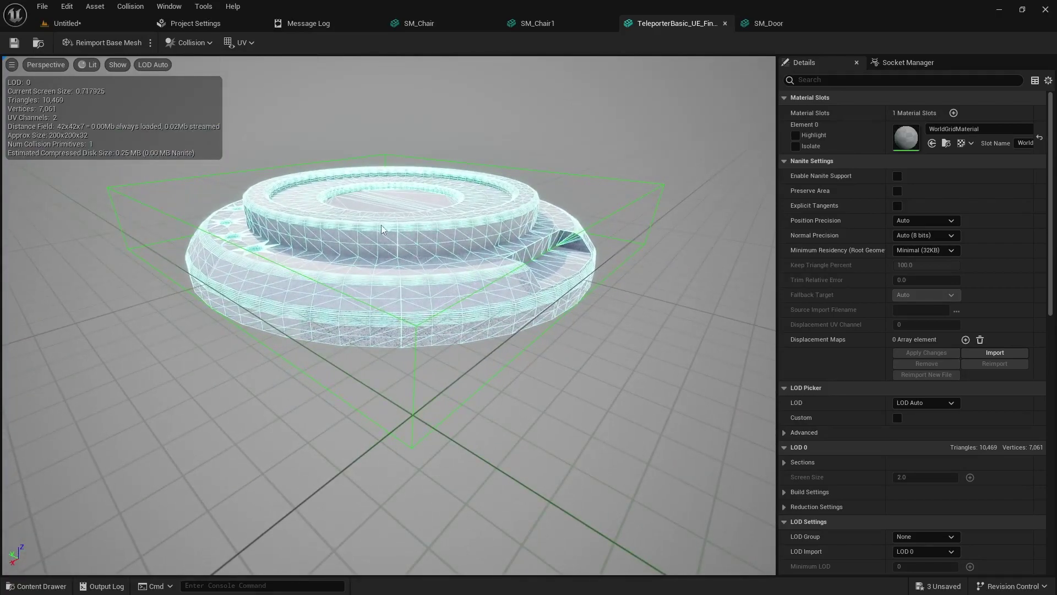
Step: Return to the level, undo the accidental Floor move, and raise the PlayerStart to a Z location of about 114.5
left_click(82, 23)
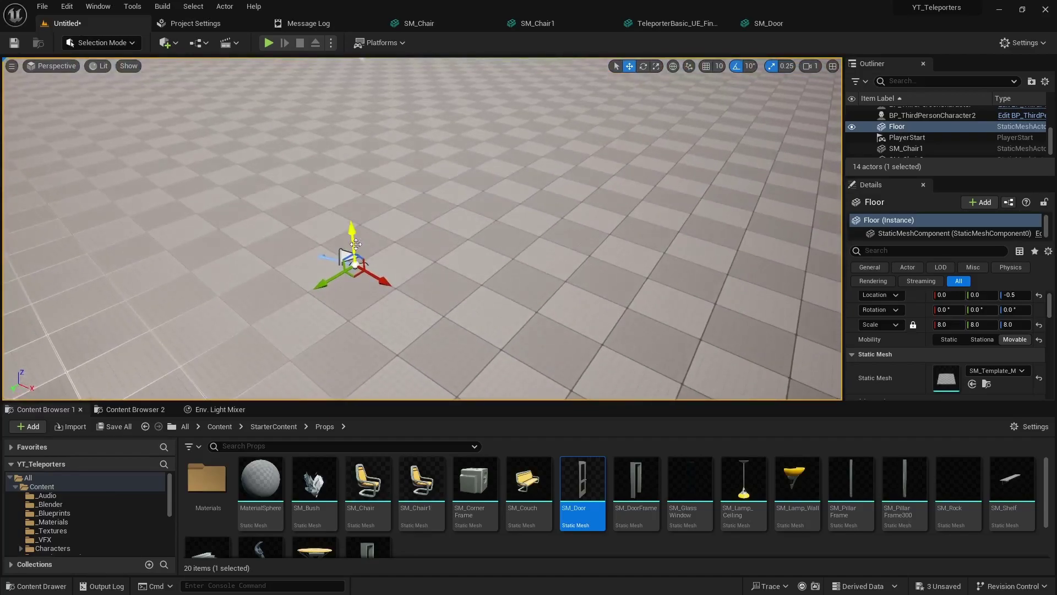
left_click_drag(362, 252, 350, 217)
key("ctrl+z")
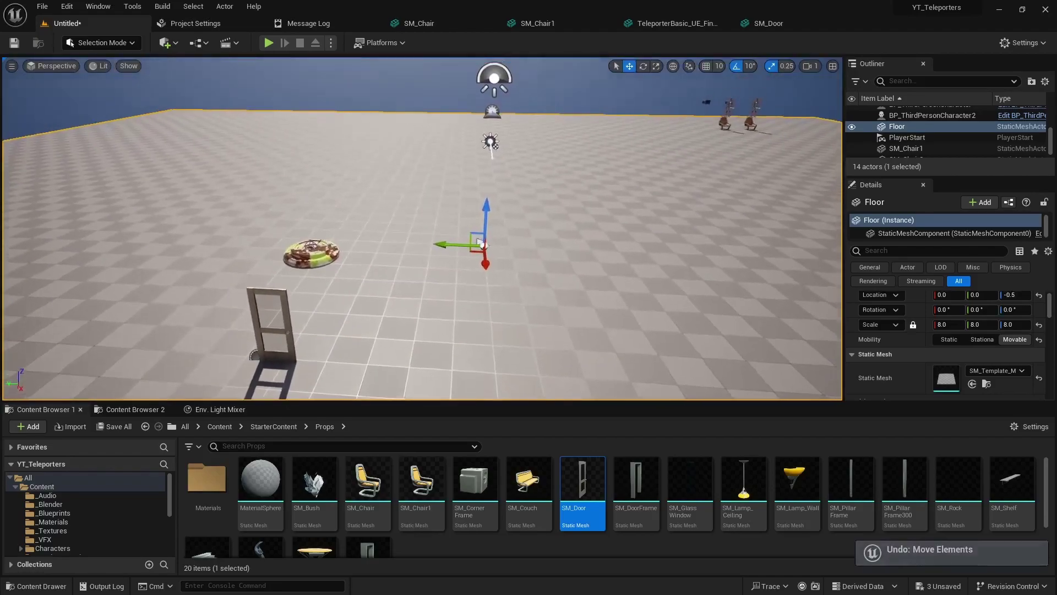
mouse_move(460, 177)
right_mouse_down()
mouse_move(460, 144)
mouse_move(461, 177)
right_mouse_up()
left_click(422, 189)
left_click(408, 199)
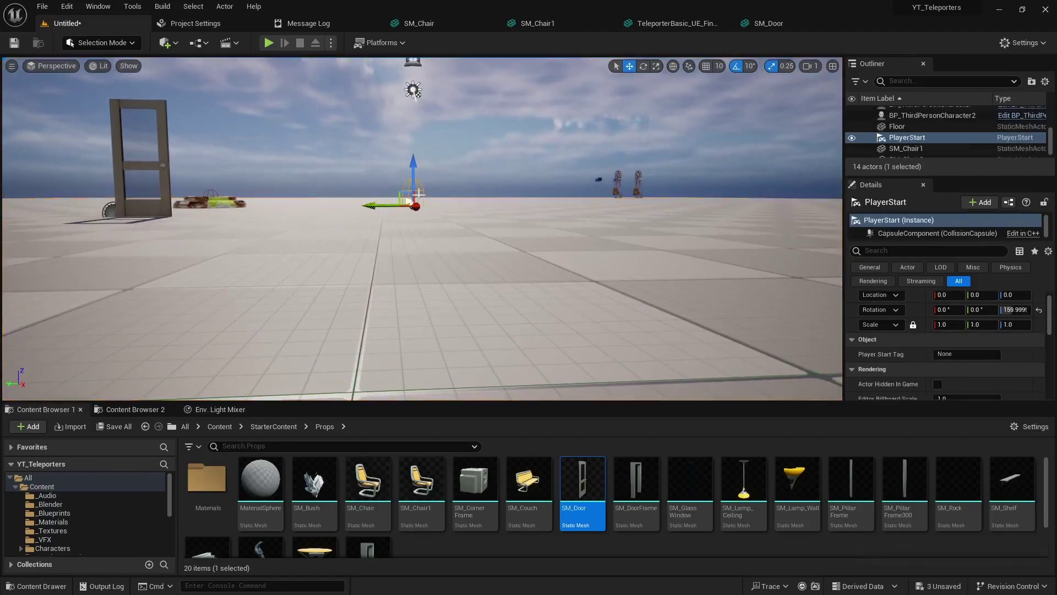
right_click_drag(449, 144, 441, 212)
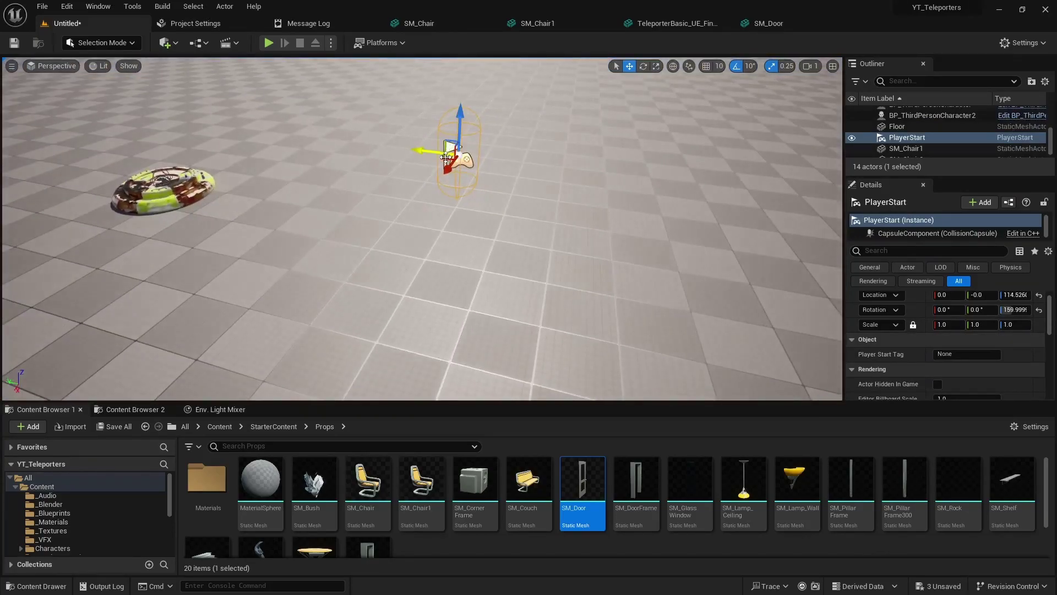
right_click_drag(512, 173, 565, 142)
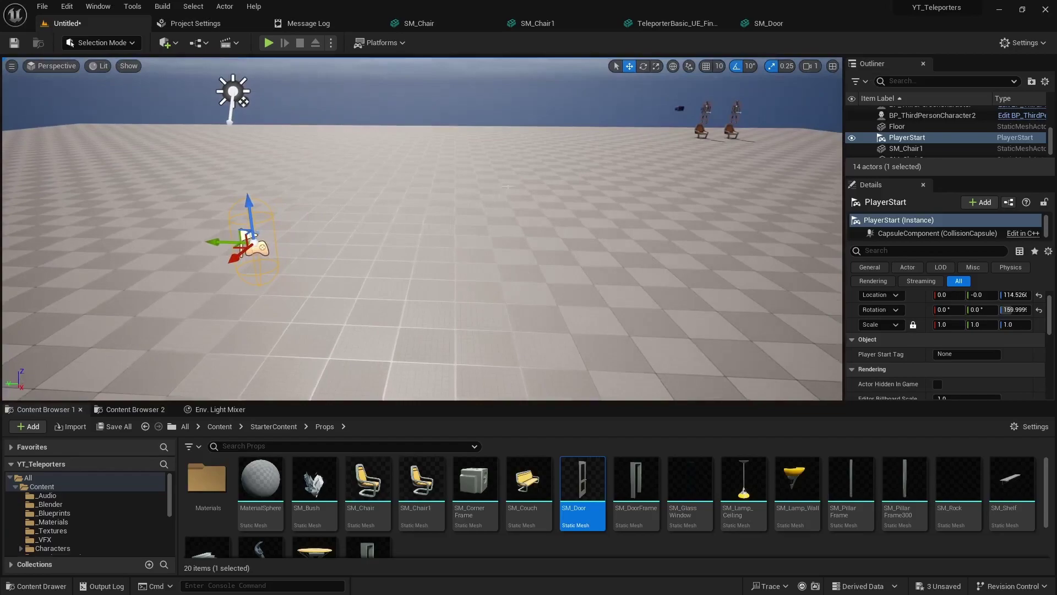
Step: Move the PlayerStart across the floor to near the two chairs, at about X -2264 and Y -2700
left_click_drag(236, 257, 344, 171)
left_click_drag(439, 164, 549, 145)
right_click_drag(542, 145, 512, 119)
key("w")
right_click_drag(528, 258, 514, 257)
key("d")
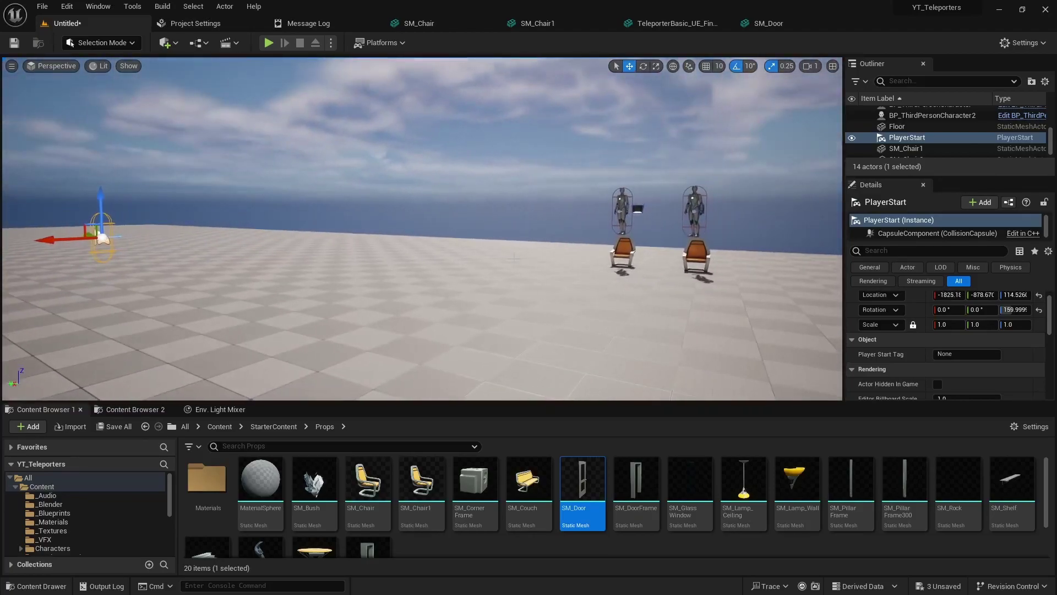
left_click_drag(103, 239, 682, 252)
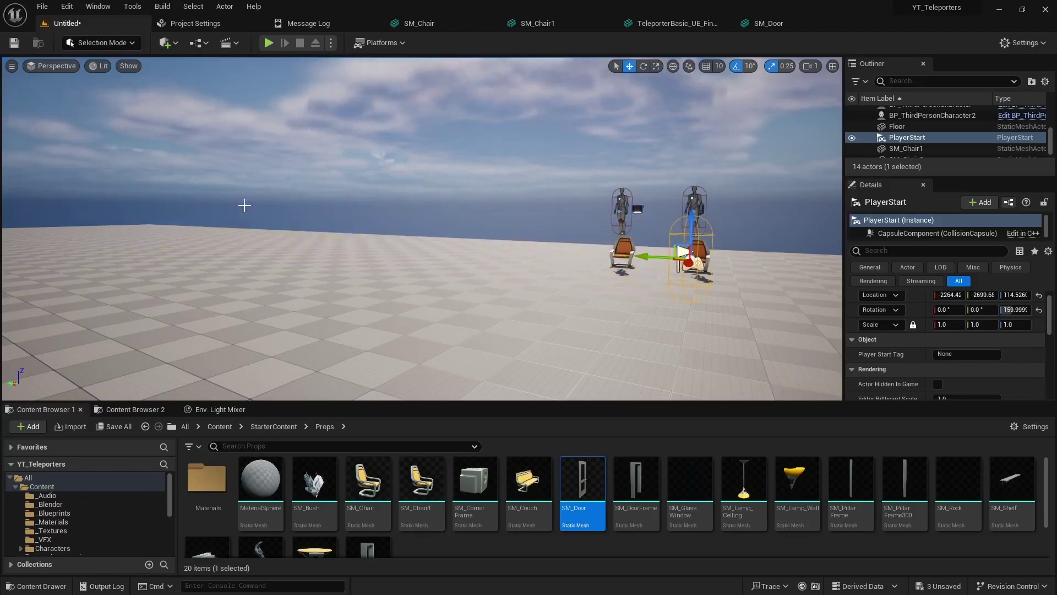
Step: Switch the viewport to the Top view, deselect the PlayerStart, and examine its placement relative to the chairs and characters
right_click_drag(175, 199, 88, 72)
key("a")
key("w")
key("d")
key("e")
key("w")
left_click(58, 66)
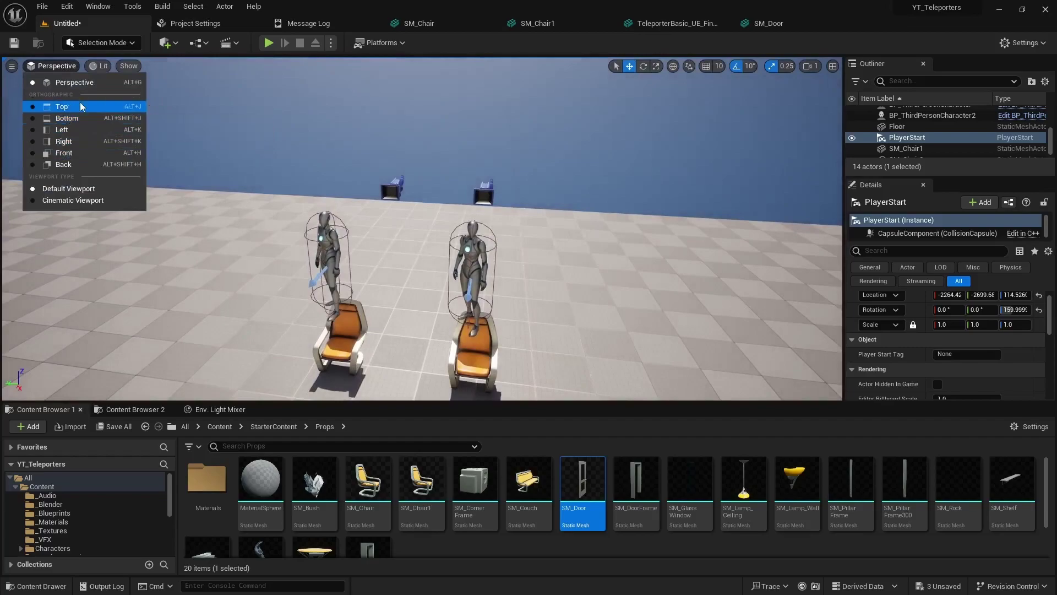
left_click(61, 106)
scroll(356, 238, "down", 8)
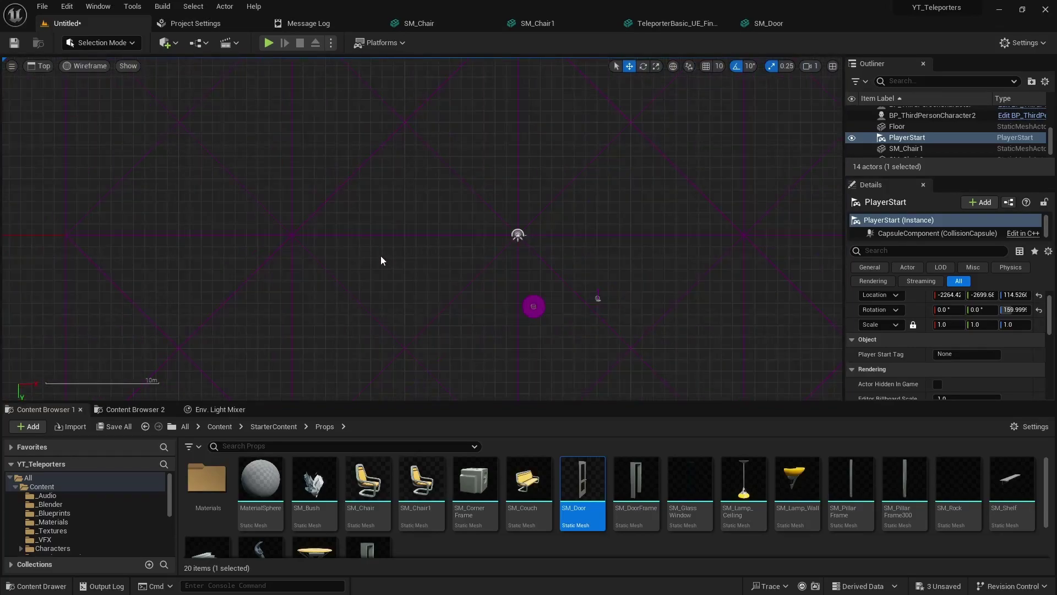
scroll(380, 255, "down", 4)
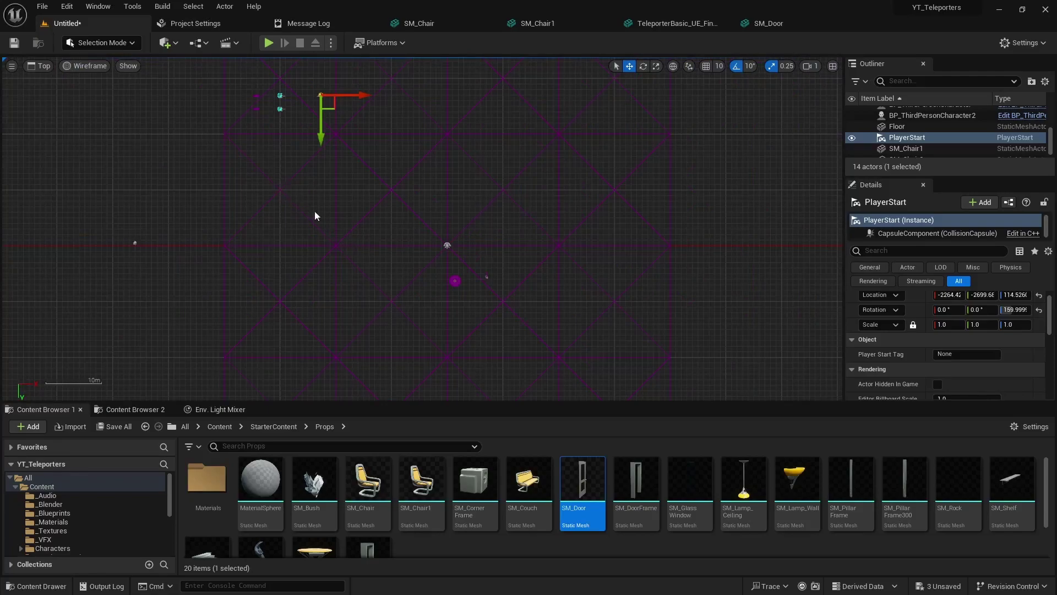
left_click_drag(296, 202, 283, 190)
left_click(276, 161)
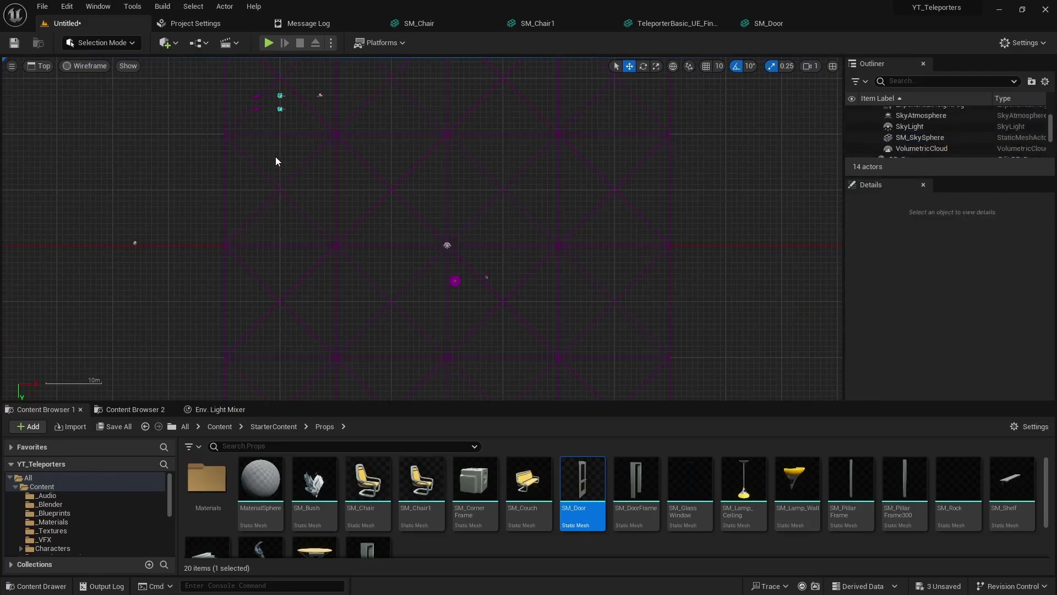
right_click_drag(276, 160, 437, 313)
scroll(424, 303, "up", 3)
scroll(429, 297, "up", 5)
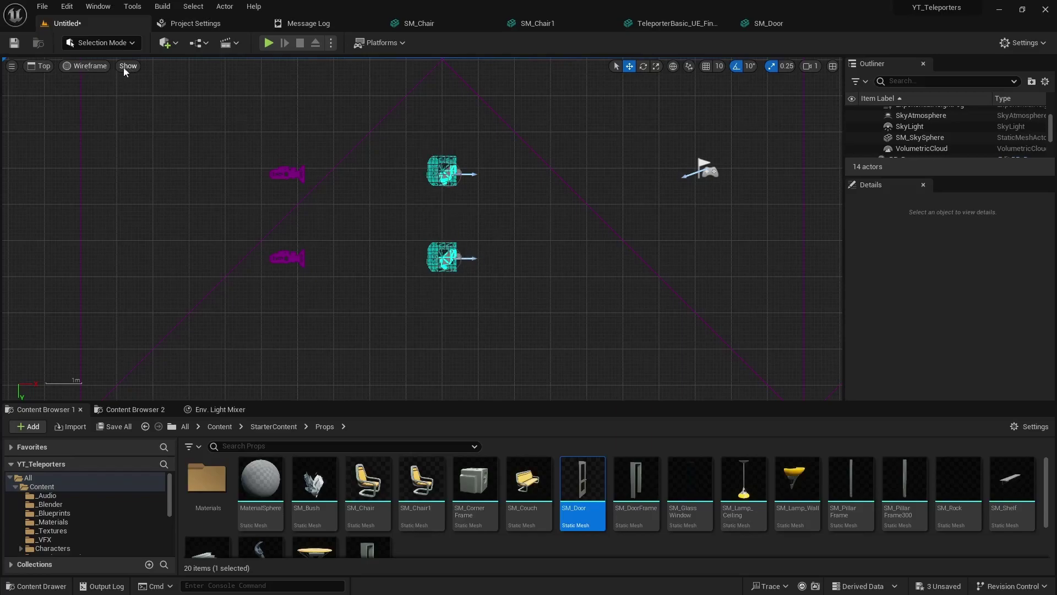
Step: Return the viewport to Perspective and examine the two characters placed above the chairs
left_click(42, 66)
left_click(63, 87)
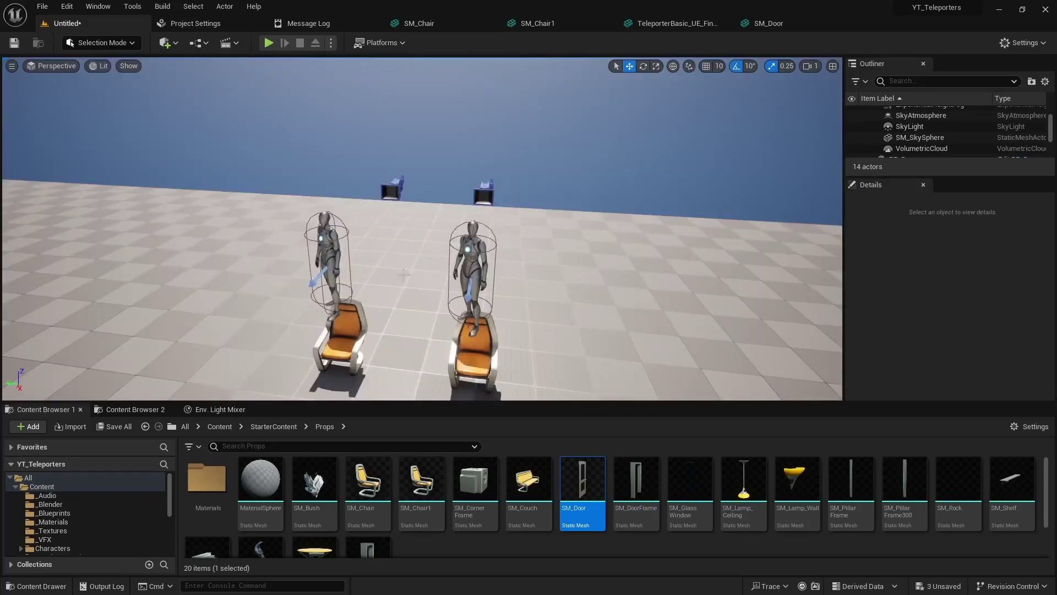
right_click_drag(422, 229, 419, 198)
mouse_move(253, 219)
right_mouse_down()
mouse_move(347, 223)
mouse_move(273, 221)
right_mouse_up()
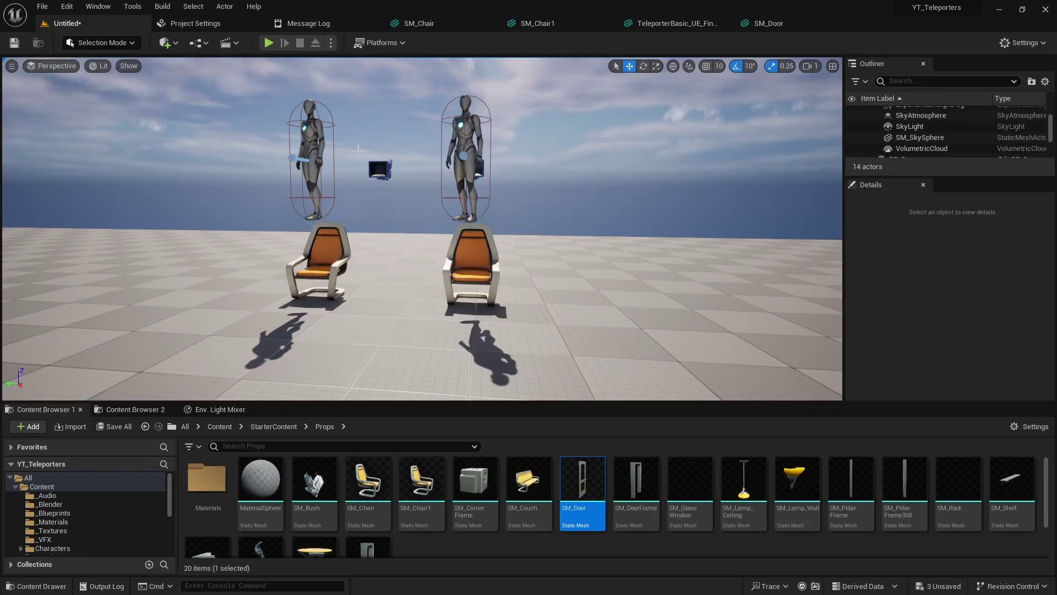
Step: Play the level twice to watch how the two characters land on the chairs, walk closer, and end the session
left_click(268, 44)
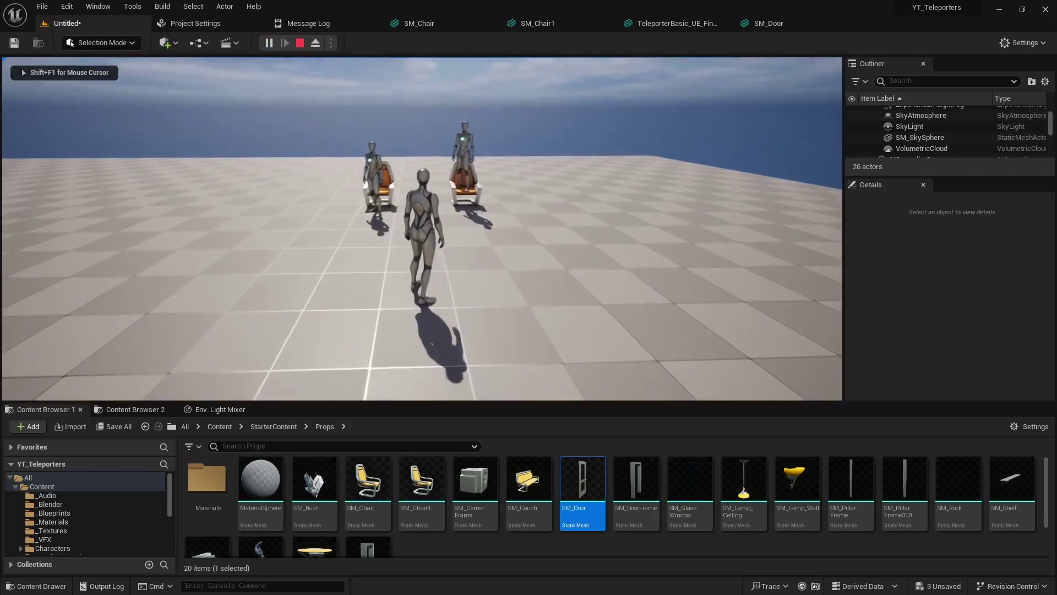
key("Escape")
right_click_drag(307, 66, 355, 38)
left_click(268, 43)
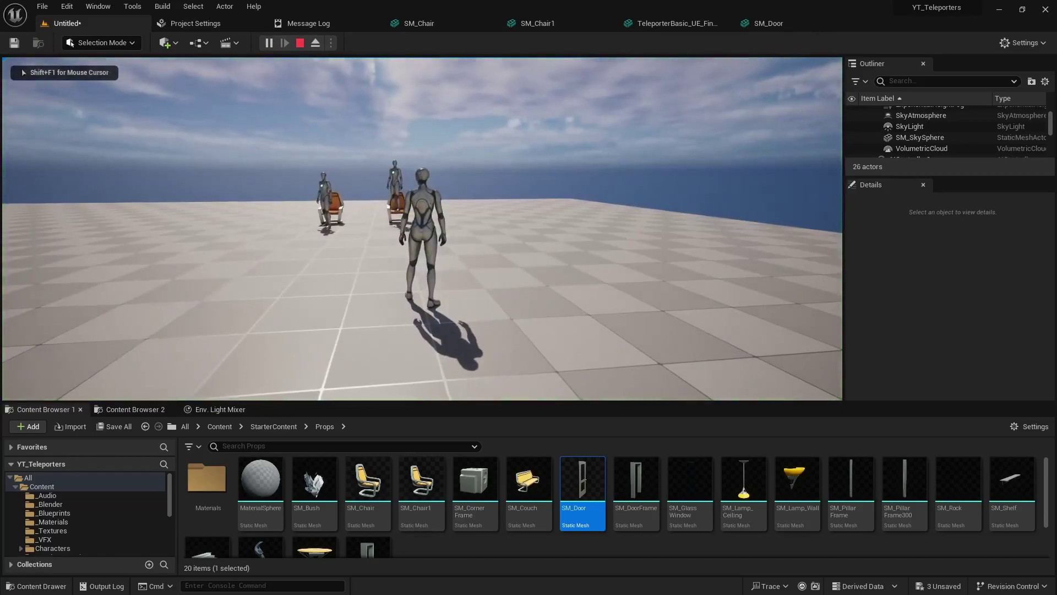
key("w")
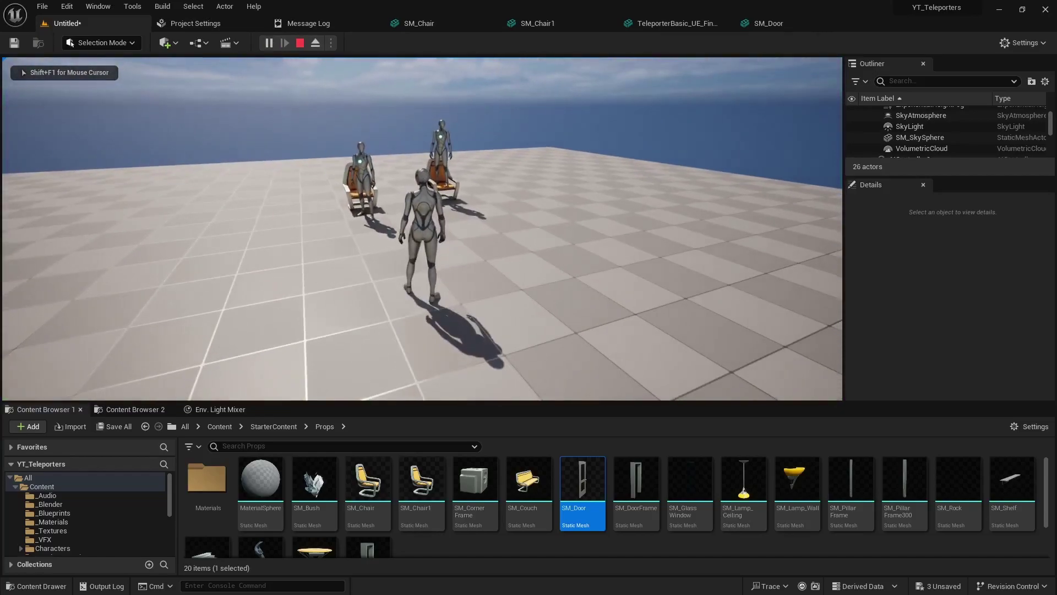
key("Escape")
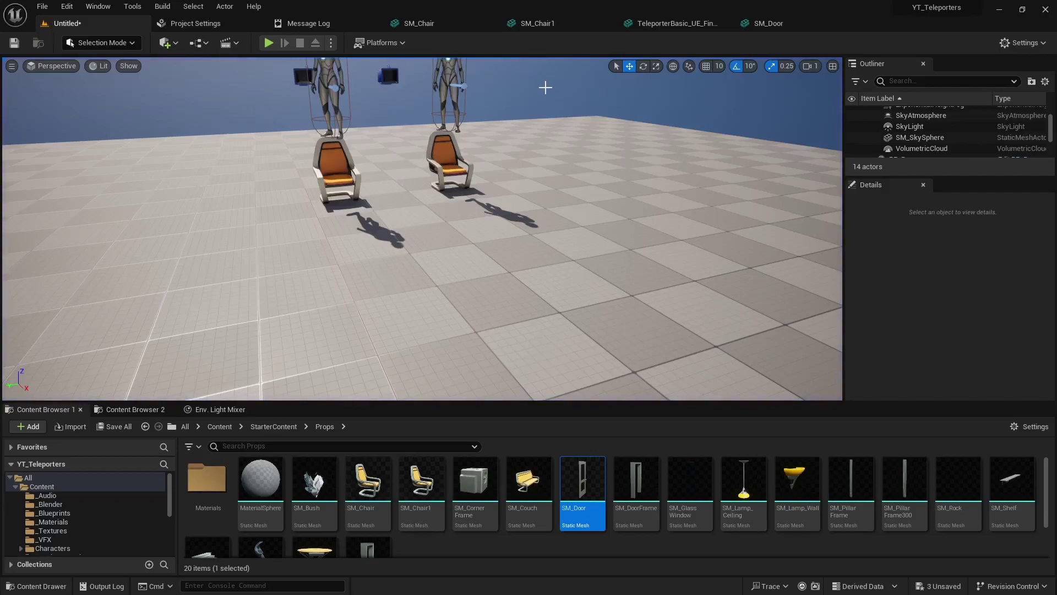
Step: Open the SM_Chair mesh editor and examine its simple collision hull from the side
left_click(765, 26)
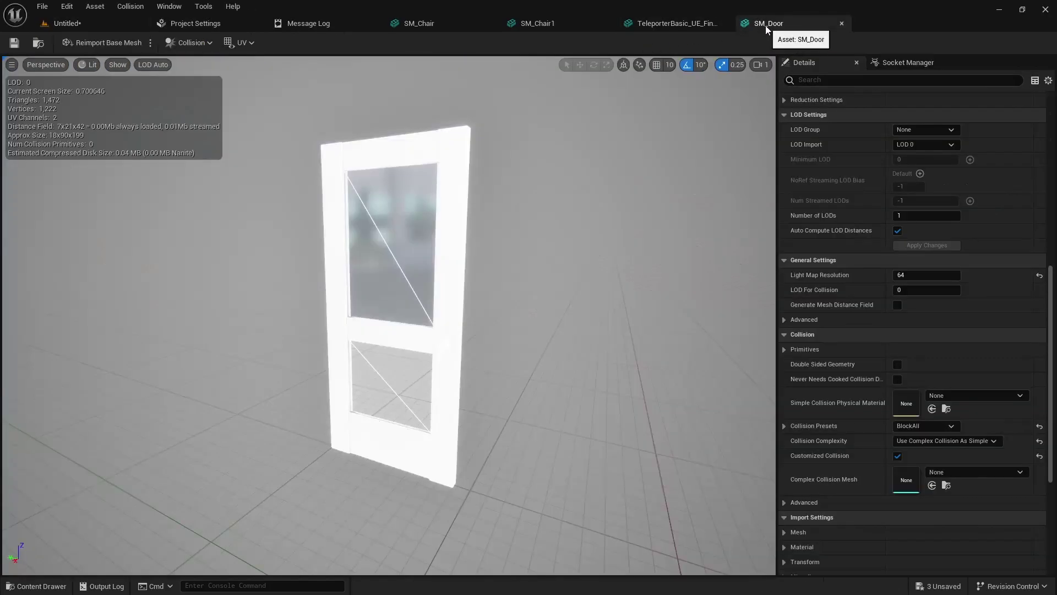
left_click(422, 24)
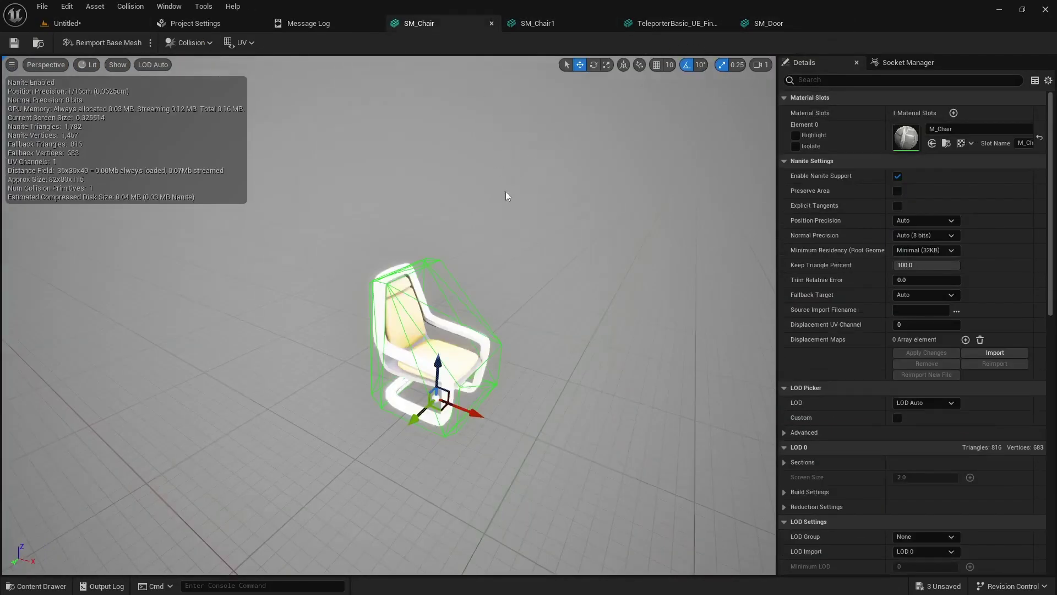
right_click_drag(388, 315, 394, 270)
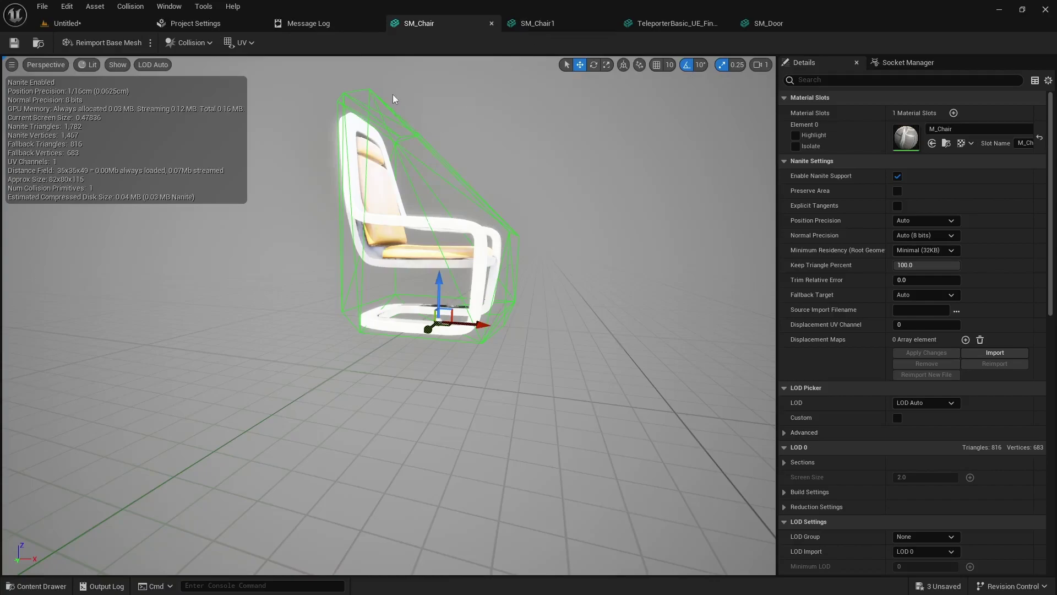
Step: Switch to the SM_Chair1 mesh, hide its simple collision, and examine the complex collision around the seat and backrest
left_click(534, 24)
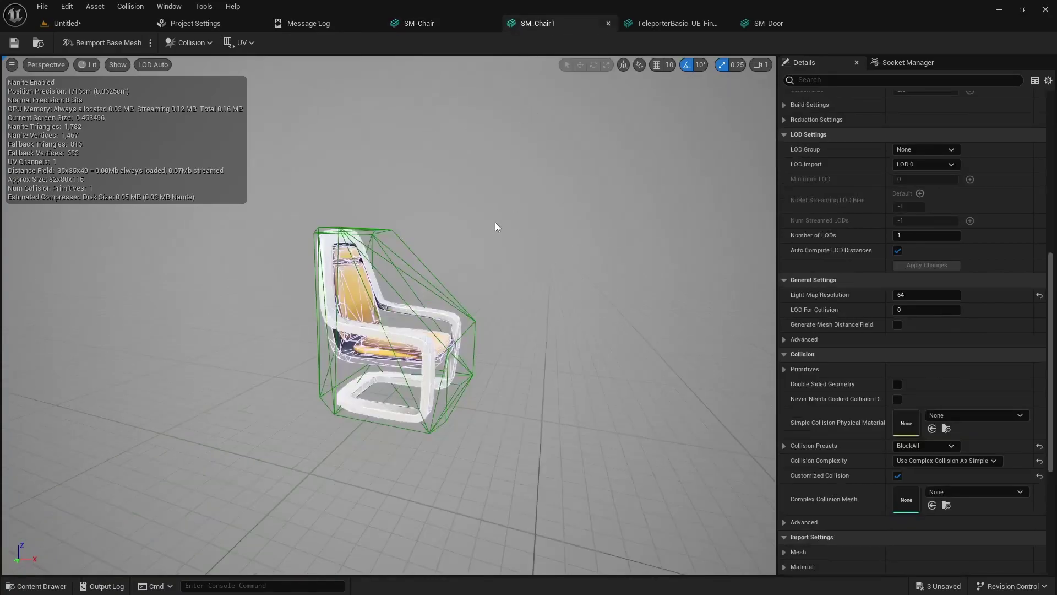
right_click_drag(494, 223, 419, 226)
left_click_drag(509, 212, 512, 216)
left_click(117, 65)
left_click(120, 235)
right_click_drag(353, 259, 463, 298)
left_click_drag(399, 310, 421, 310)
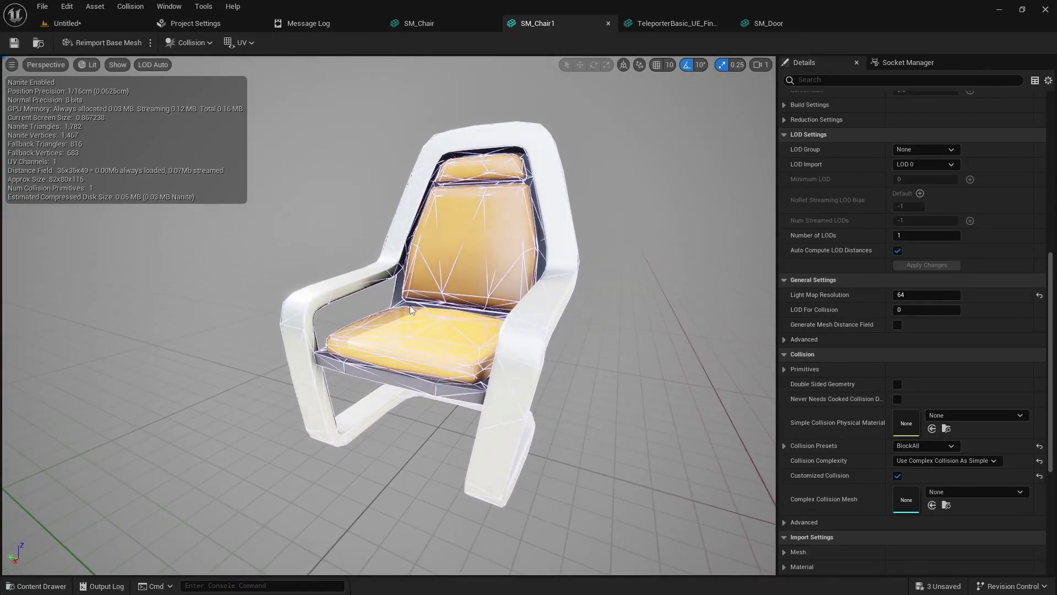
left_click_drag(395, 303, 409, 305)
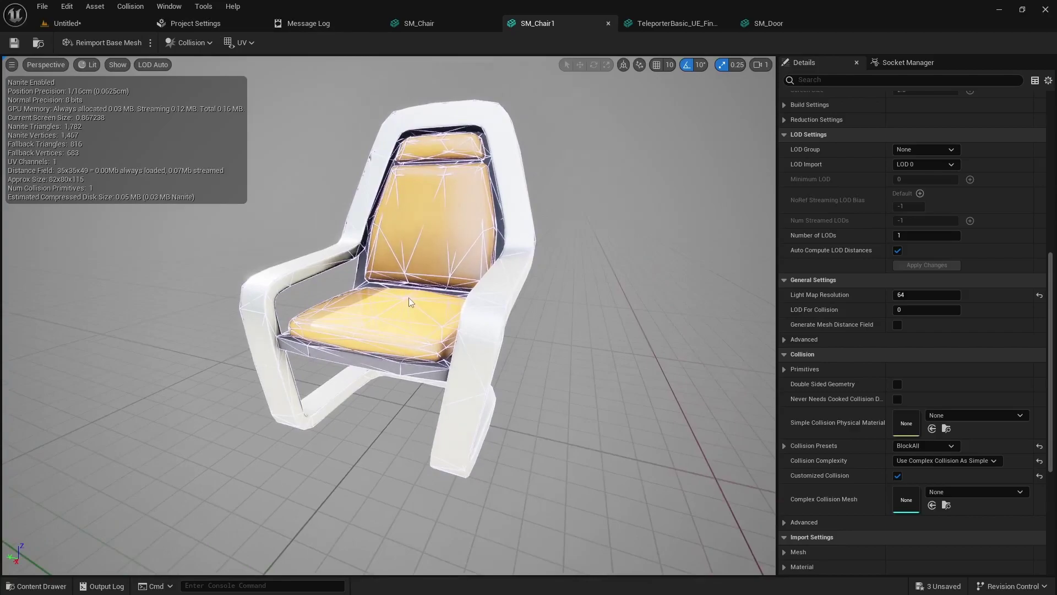